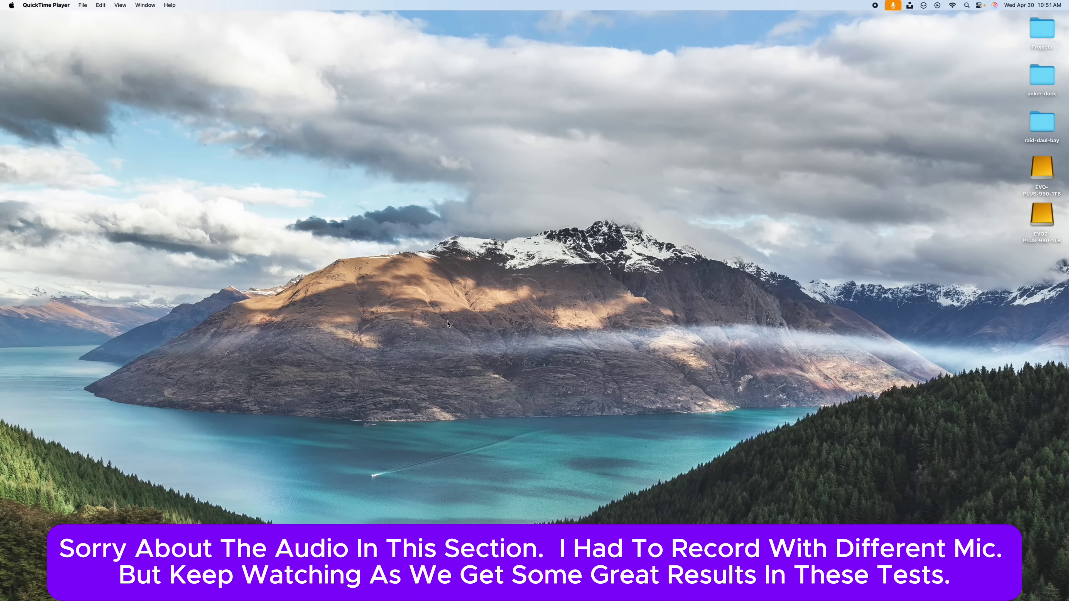
Open Disk Utility from the Other folder of the installed apps and shift its window slightly.
{"action": "key", "text": "F4"}
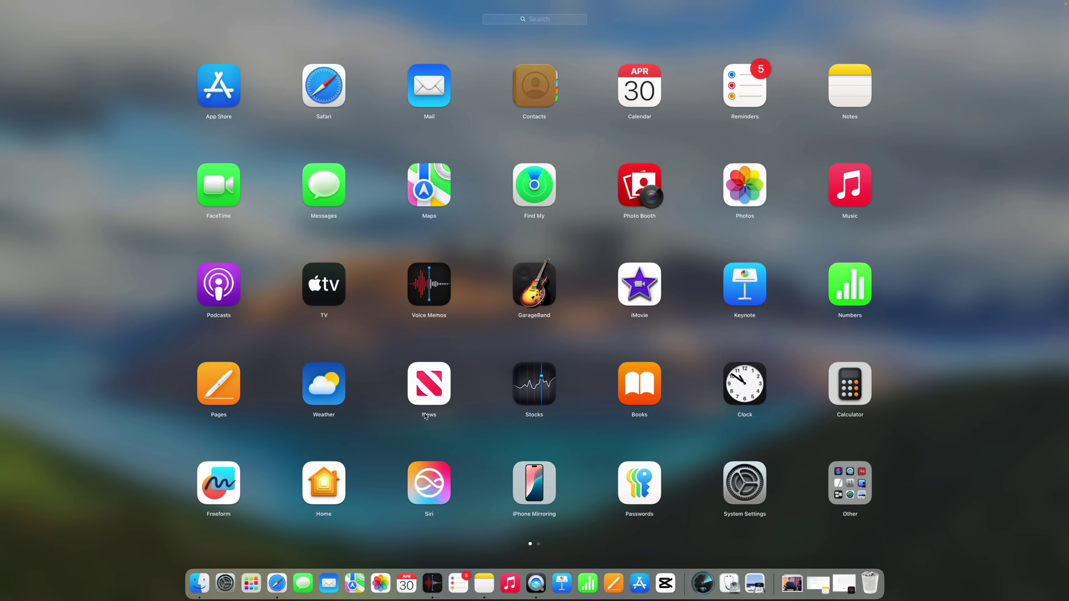
{"action": "left_click", "coordinate": [858, 480]}
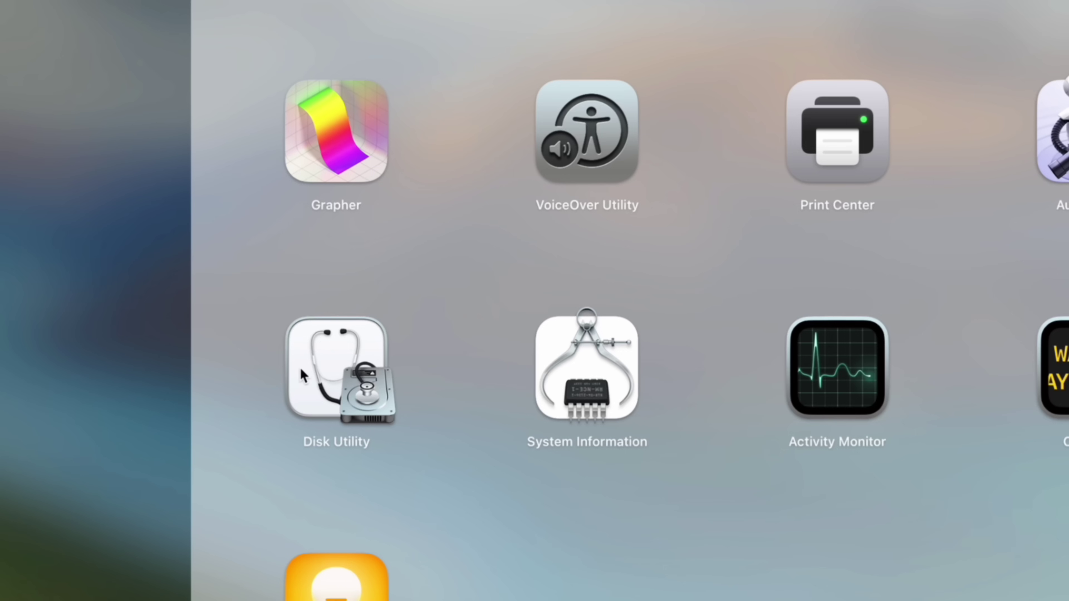
{"action": "left_click", "coordinate": [336, 378]}
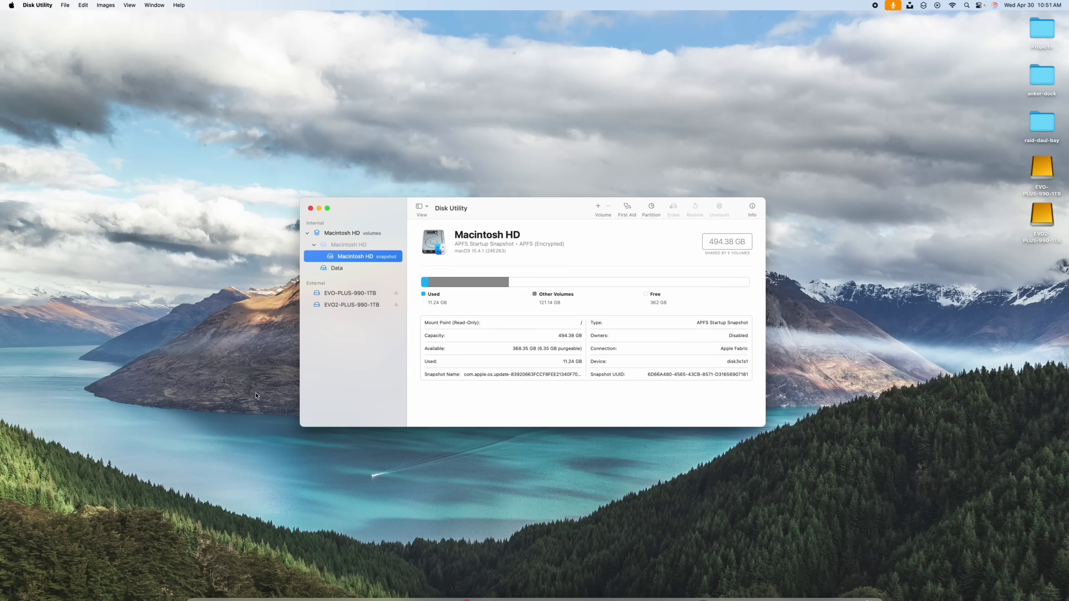
{"action": "left_click_drag", "start_coordinate": [496, 213], "coordinate": [484, 201]}
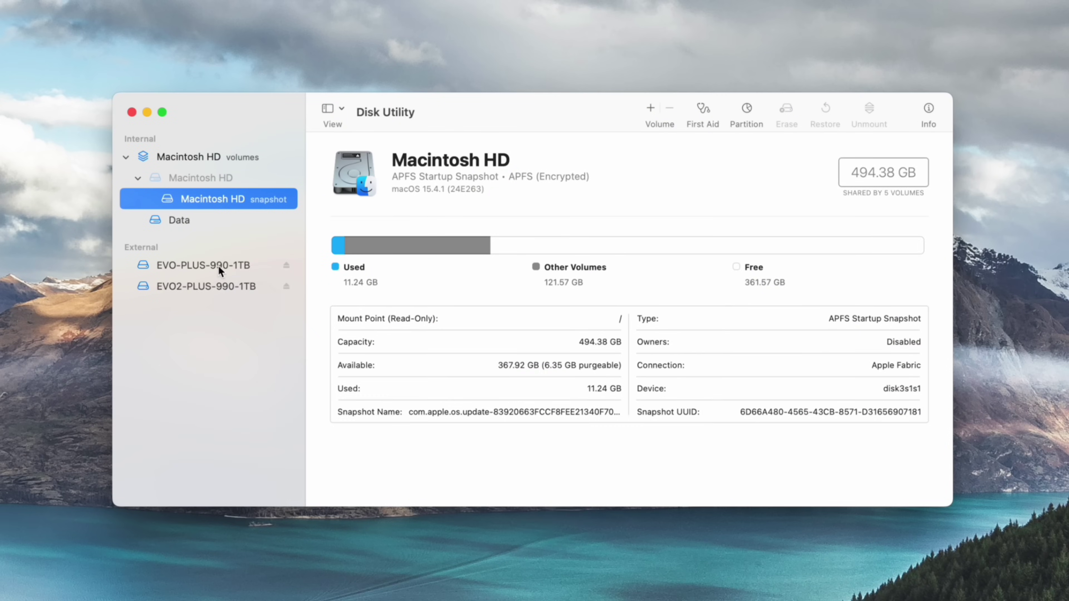
Inspect the details of the external drives EVO-PLUS-990-1TB and EVO2-PLUS-990-1TB.
{"action": "left_click", "coordinate": [201, 266]}
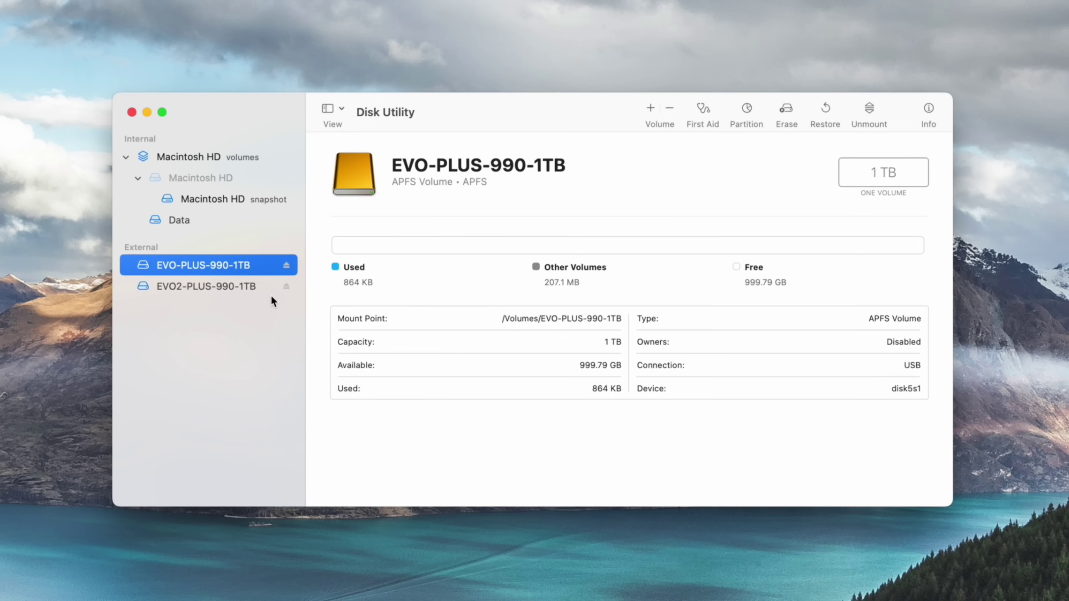
{"action": "left_click", "coordinate": [244, 294]}
{"action": "left_click", "coordinate": [238, 267]}
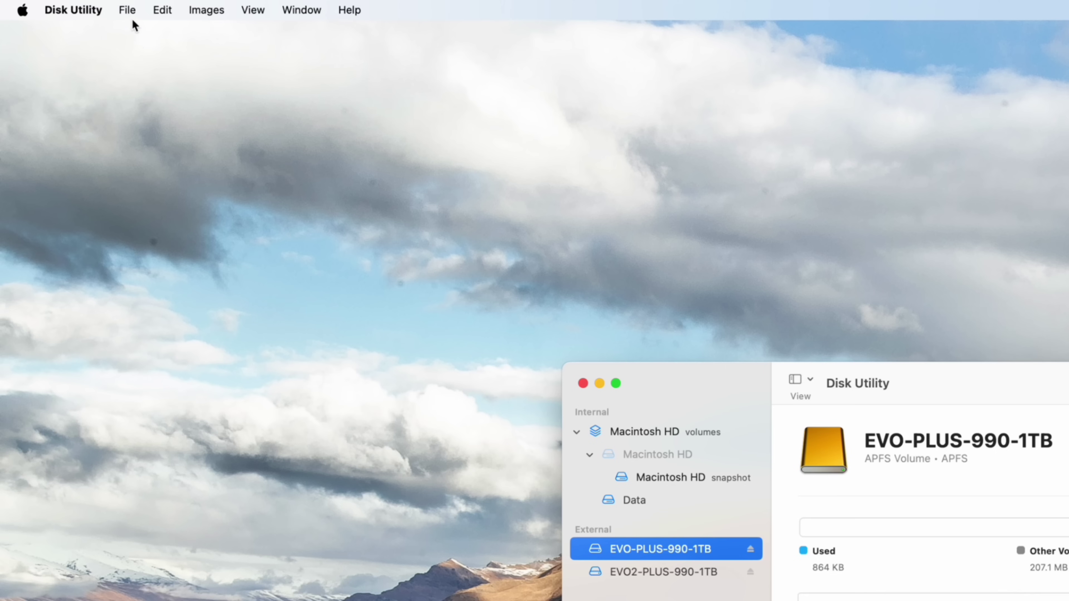
Start a Striped (RAID 0) set in RAID Assistant that includes both 1 TB Realtek RTL9210 NVME disks.
{"action": "left_click", "coordinate": [67, 7]}
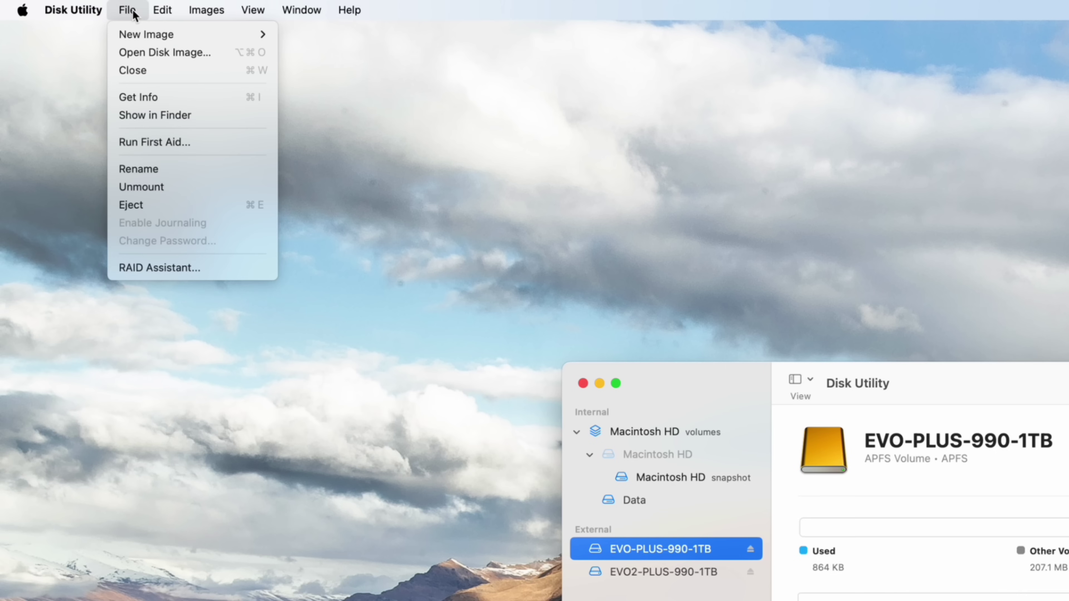
{"action": "left_click", "coordinate": [168, 266]}
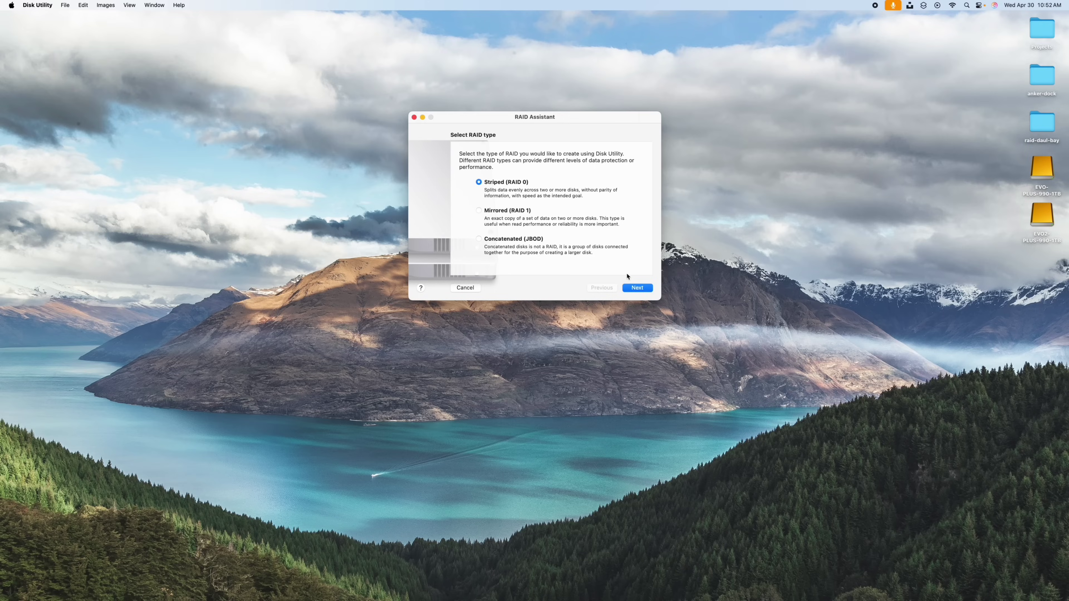
{"action": "left_click", "coordinate": [637, 289]}
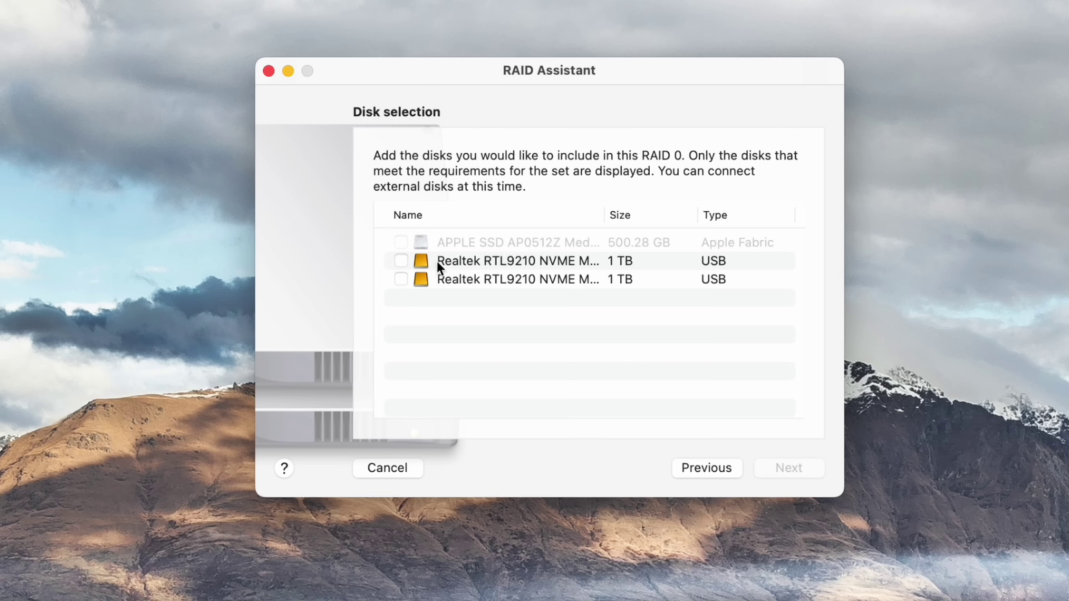
{"action": "left_click", "coordinate": [401, 280]}
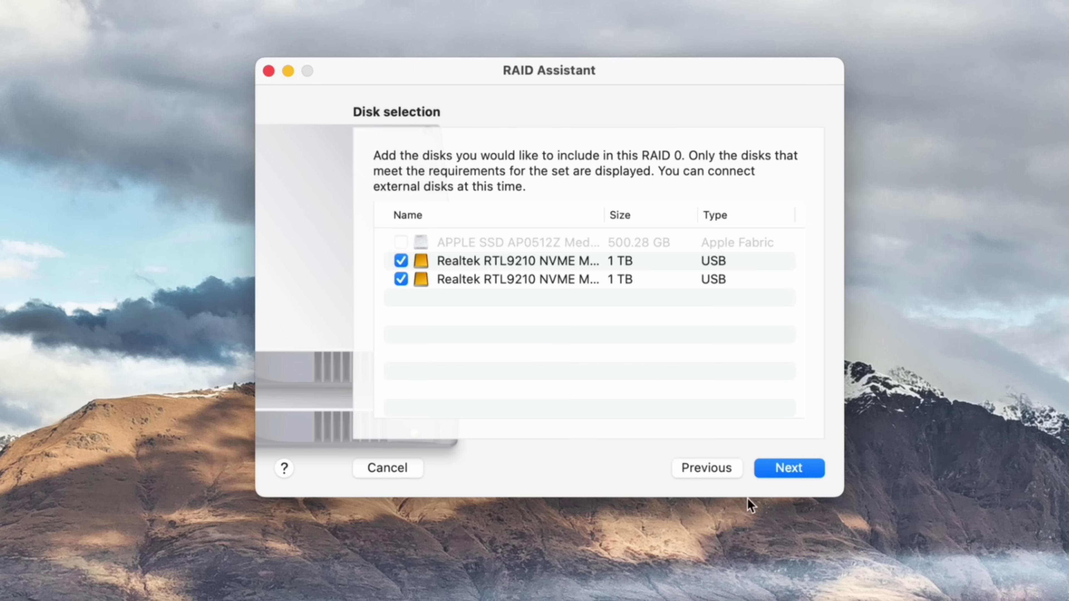
{"action": "left_click", "coordinate": [770, 463]}
Name the RAID 0 volume Raid-0-samsung and set its format to APFS.
{"action": "left_click", "coordinate": [566, 214]}
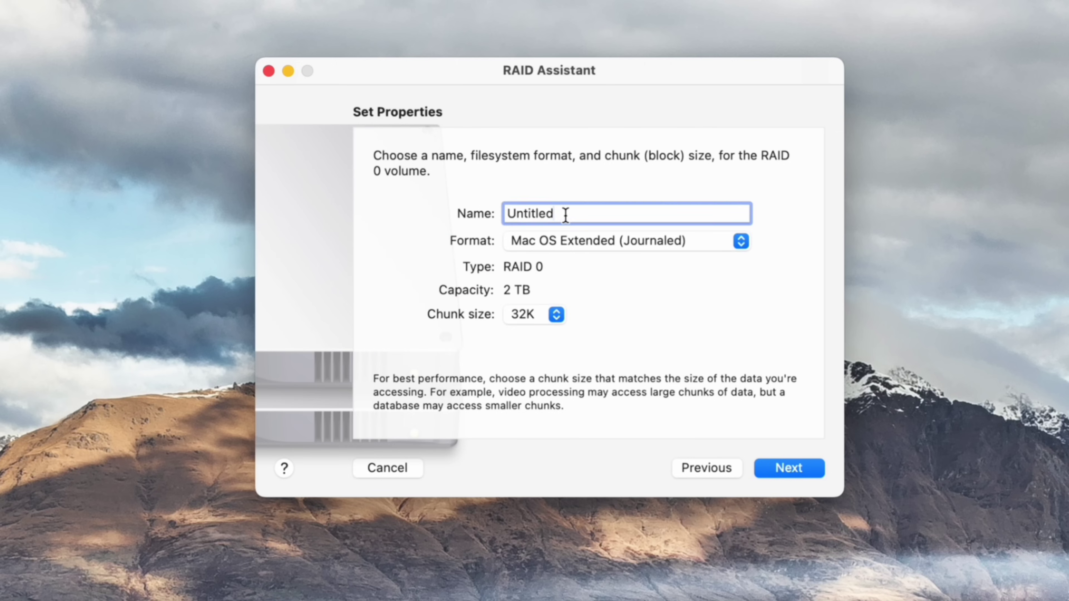
{"action": "left_click_drag", "start_coordinate": [566, 215], "coordinate": [498, 194]}
{"action": "type", "text": "Raid-0-samsung"}
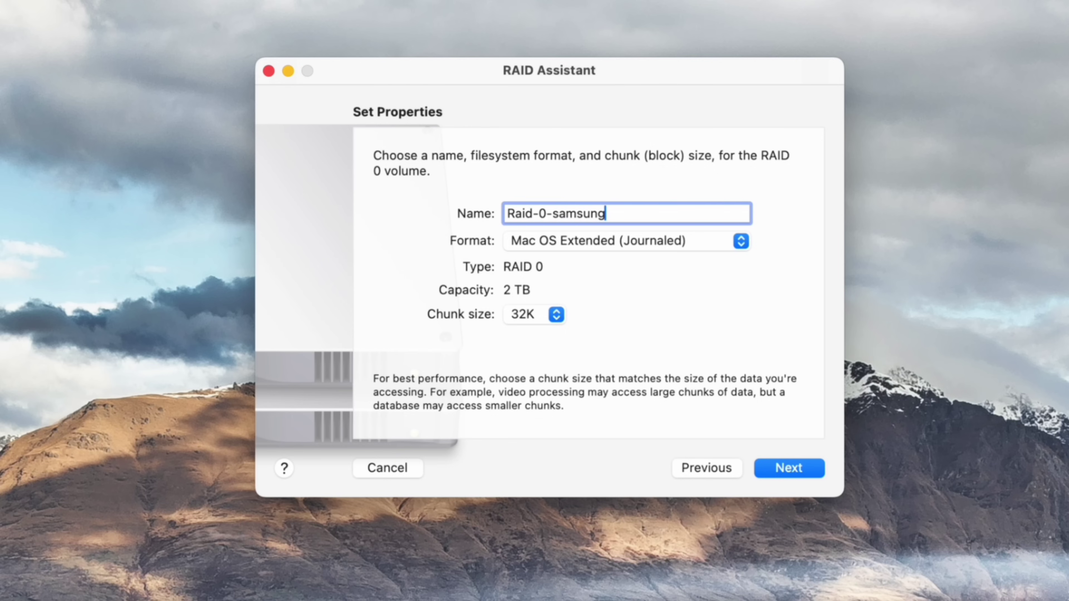
{"action": "left_click", "coordinate": [539, 251]}
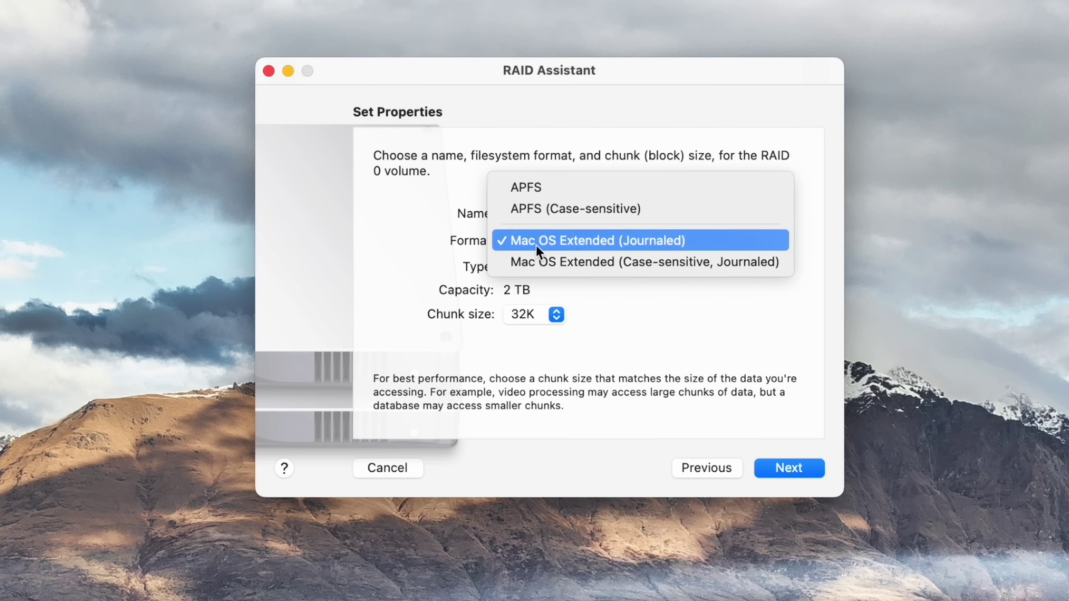
{"action": "left_click", "coordinate": [531, 185]}
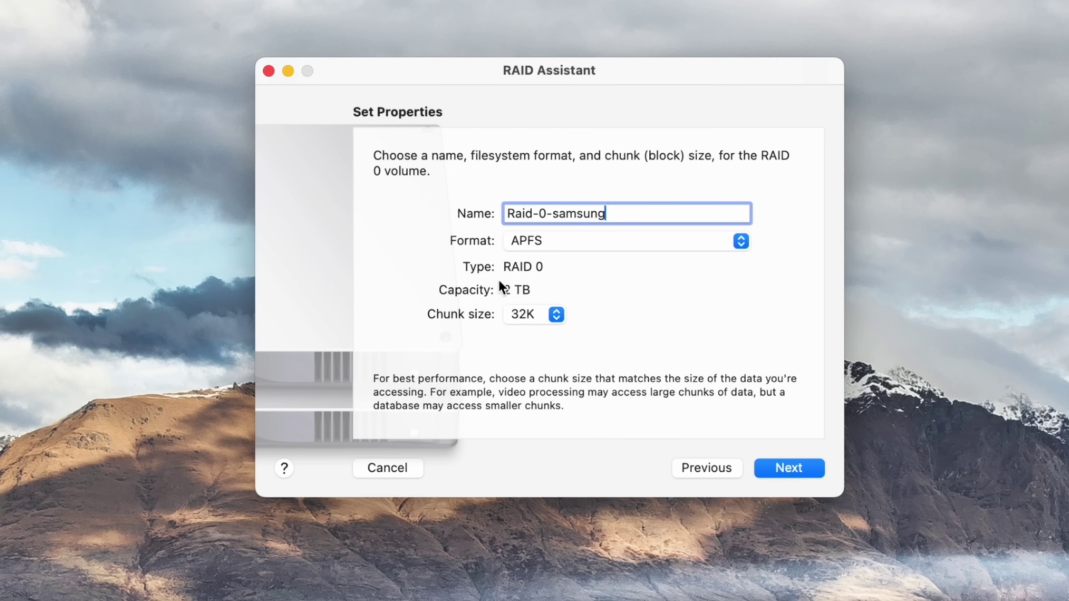
Set the RAID volume's chunk size to 256K after trying 128K.
{"action": "left_click", "coordinate": [556, 314]}
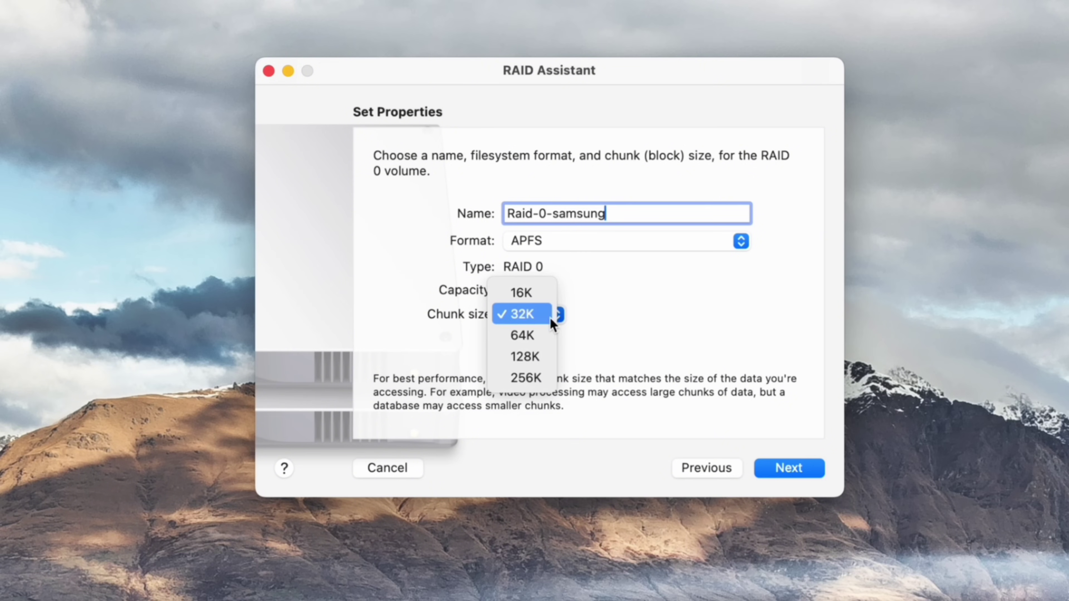
{"action": "left_click", "coordinate": [547, 364]}
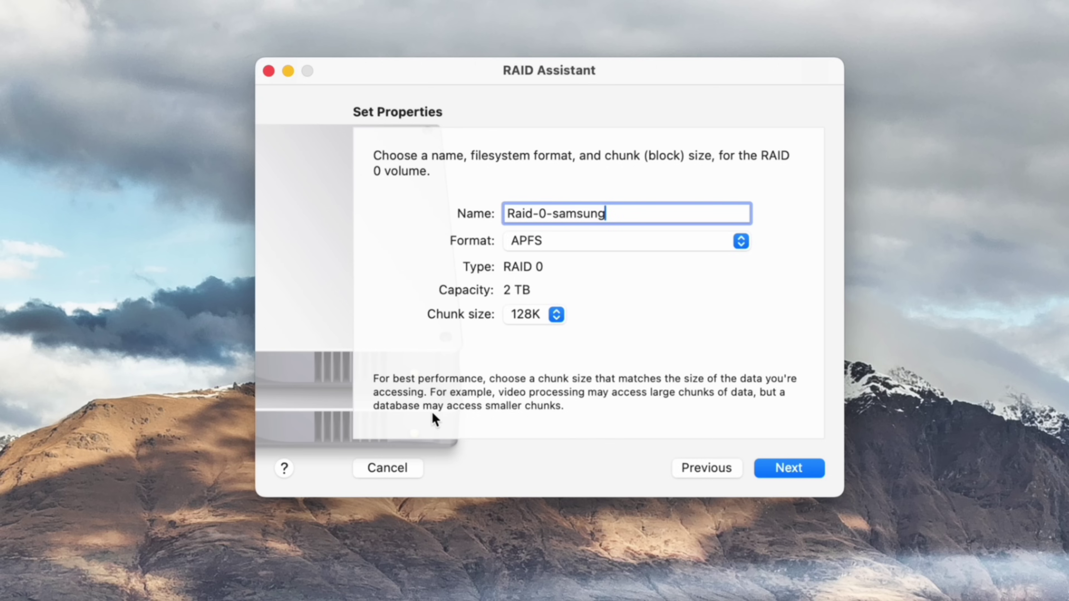
{"action": "left_click", "coordinate": [559, 318]}
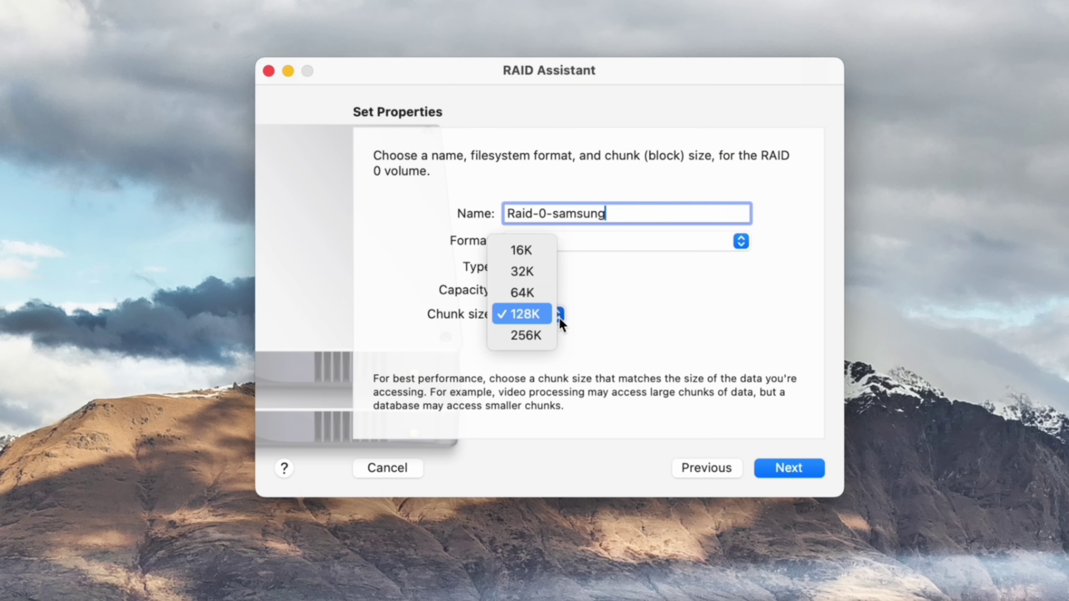
{"action": "left_click", "coordinate": [544, 337]}
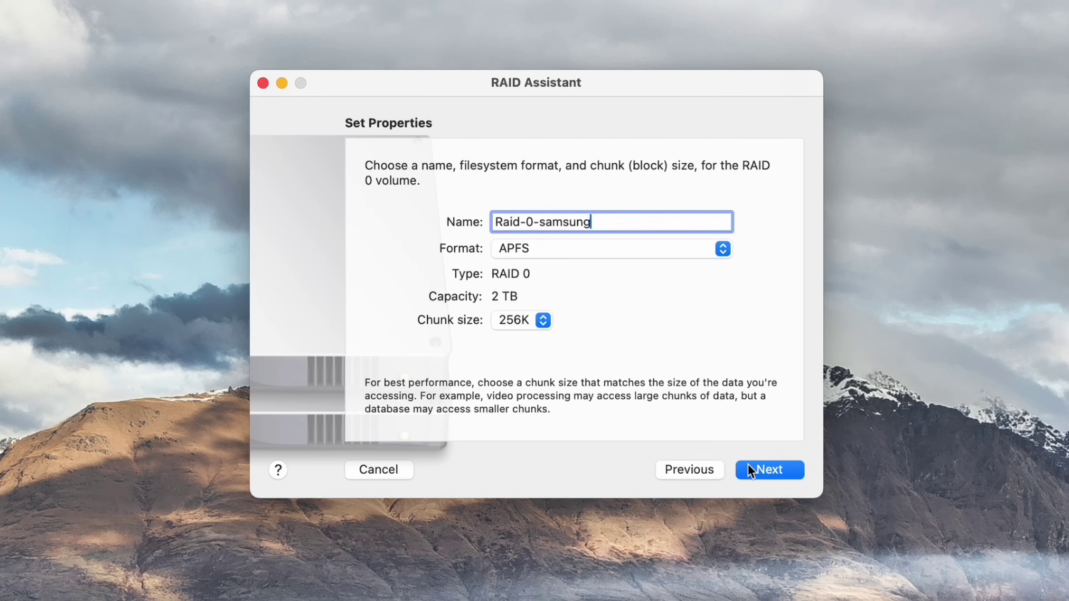
Create the Raid-0-samsung set, accepting that both disks are erased, and close RAID Assistant.
{"action": "left_click", "coordinate": [779, 470]}
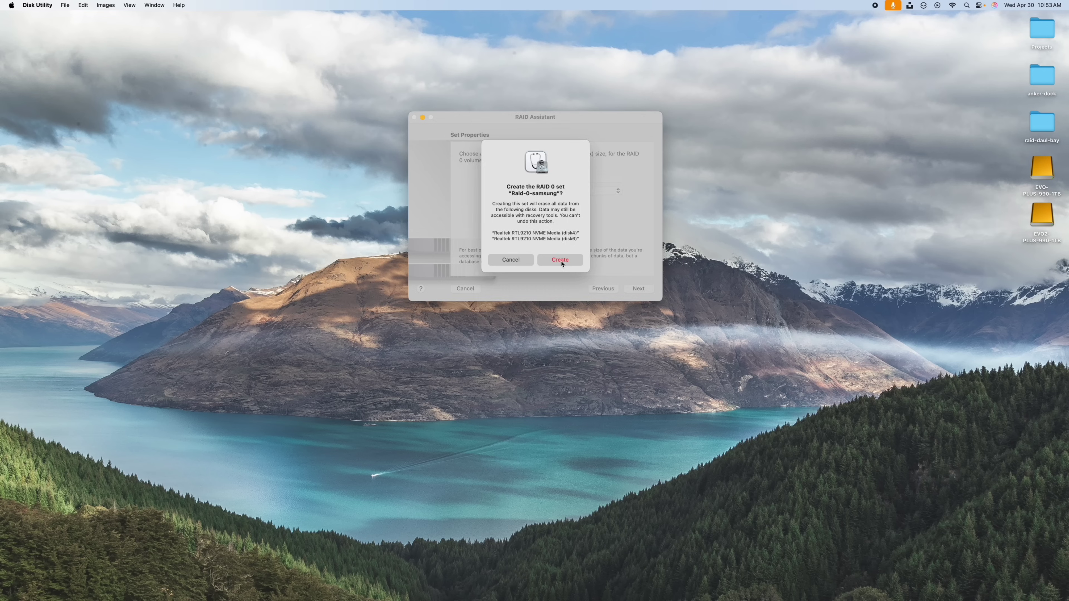
{"action": "left_click", "coordinate": [594, 405]}
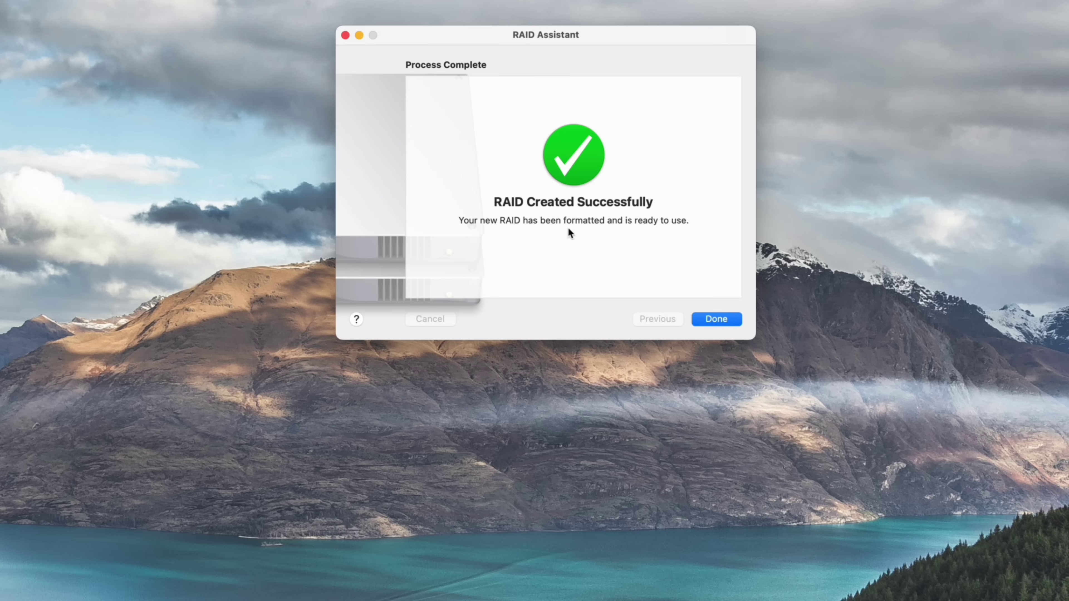
{"action": "left_click", "coordinate": [697, 316]}
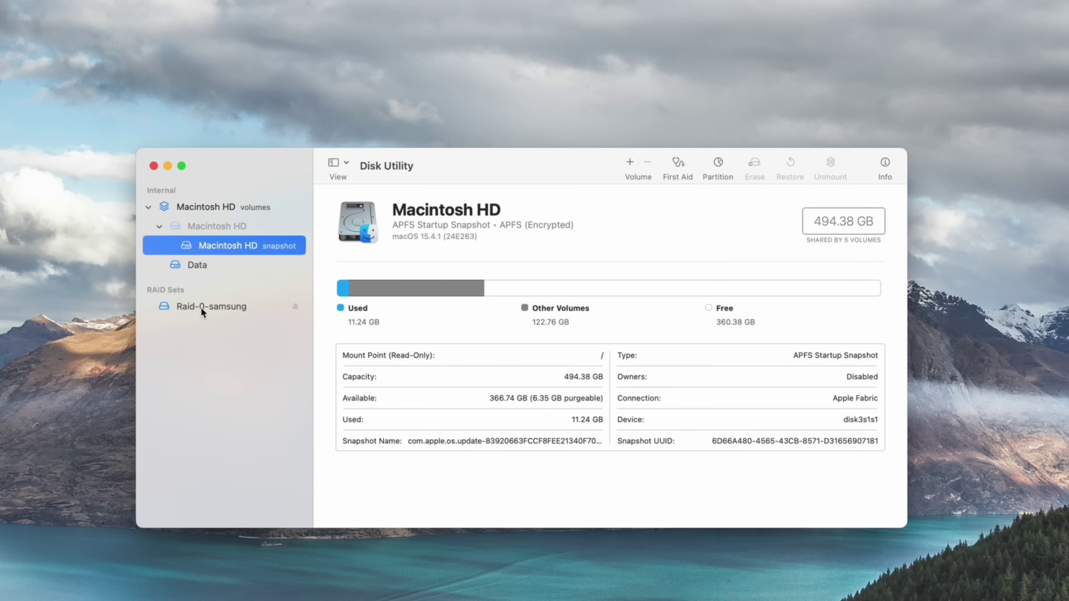
Check the details of the Raid-0-samsung set in Disk Utility and minimize the window.
{"action": "left_click", "coordinate": [211, 308]}
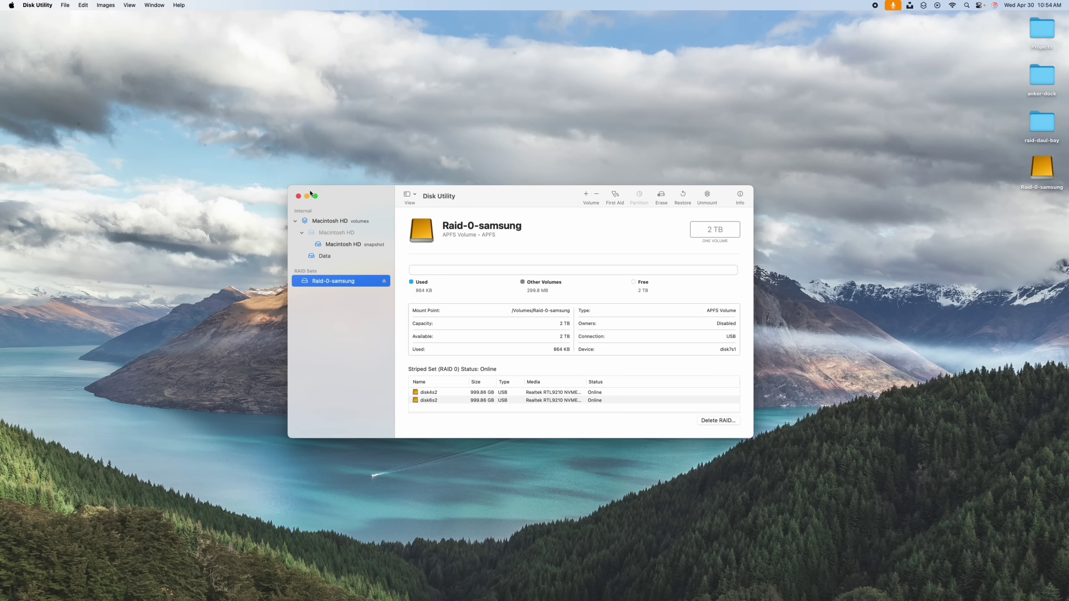
{"action": "left_click", "coordinate": [168, 165]}
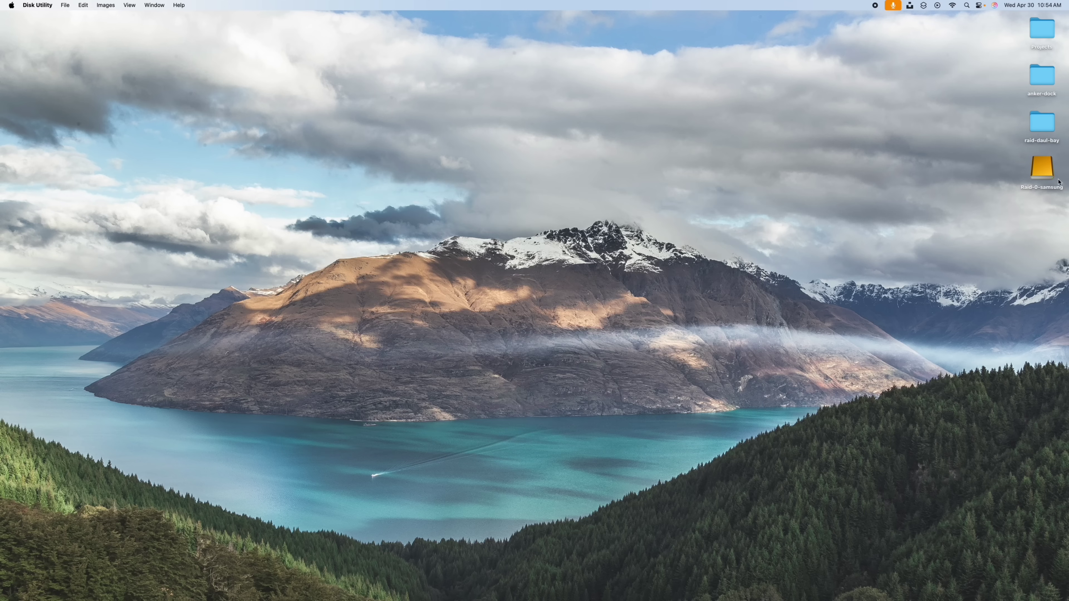
Move the Raid-0-samsung drive icon further into the desktop, view the drive's info and close the info window.
{"action": "left_click_drag", "start_coordinate": [1048, 173], "coordinate": [806, 211]}
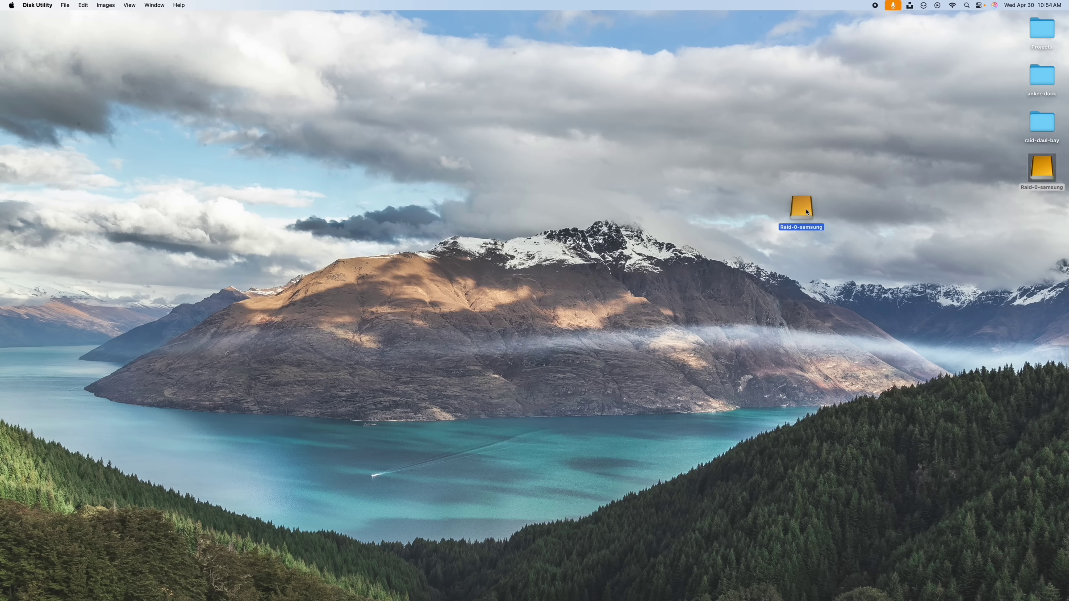
{"action": "right_click", "coordinate": [807, 210]}
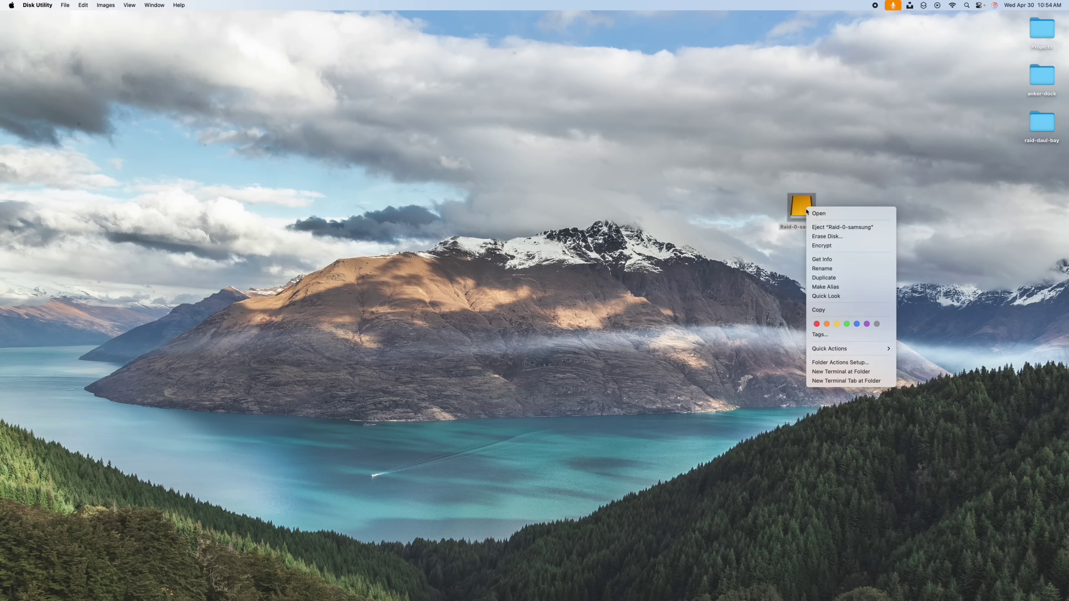
{"action": "left_click", "coordinate": [825, 259]}
{"action": "left_click_drag", "start_coordinate": [78, 29], "coordinate": [547, 147]}
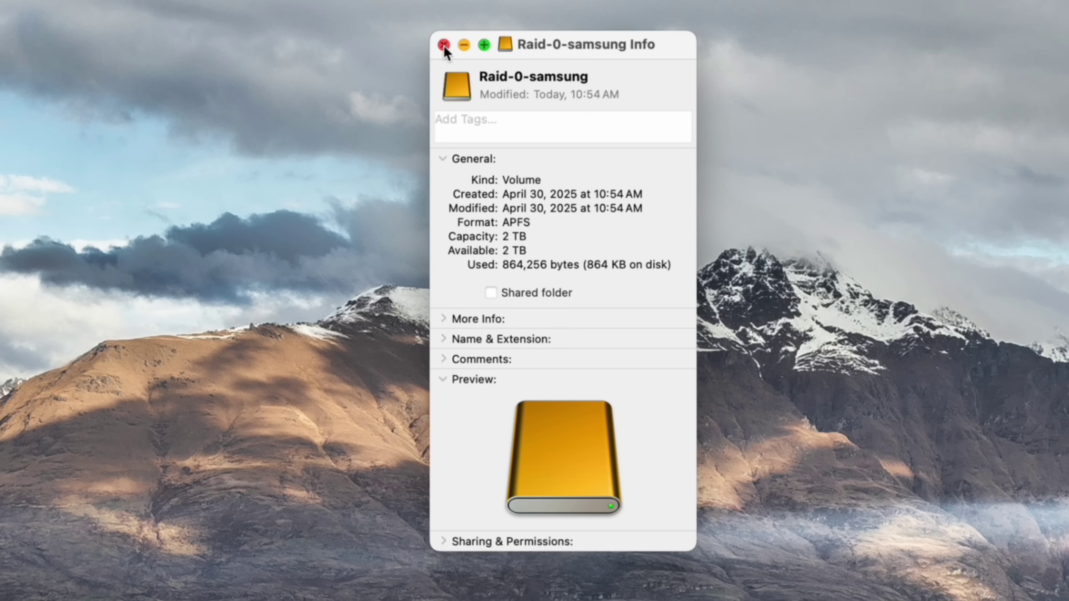
{"action": "left_click", "coordinate": [444, 44]}
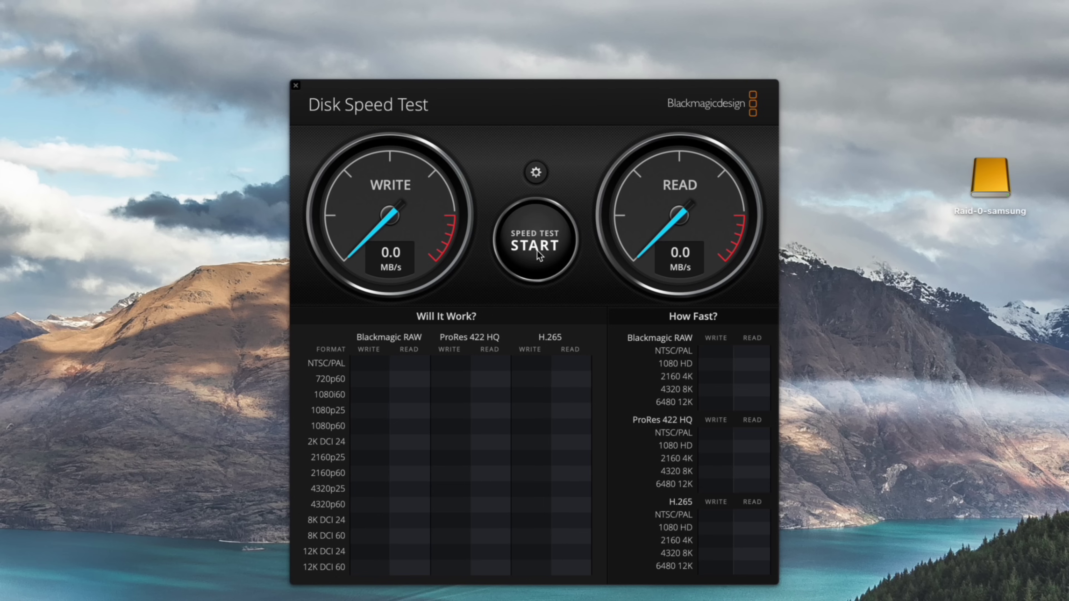
Run the Blackmagic Disk Speed Test twice, returning the Raid-0-samsung icon to the desktop's icon column in between.
{"action": "left_click", "coordinate": [537, 251]}
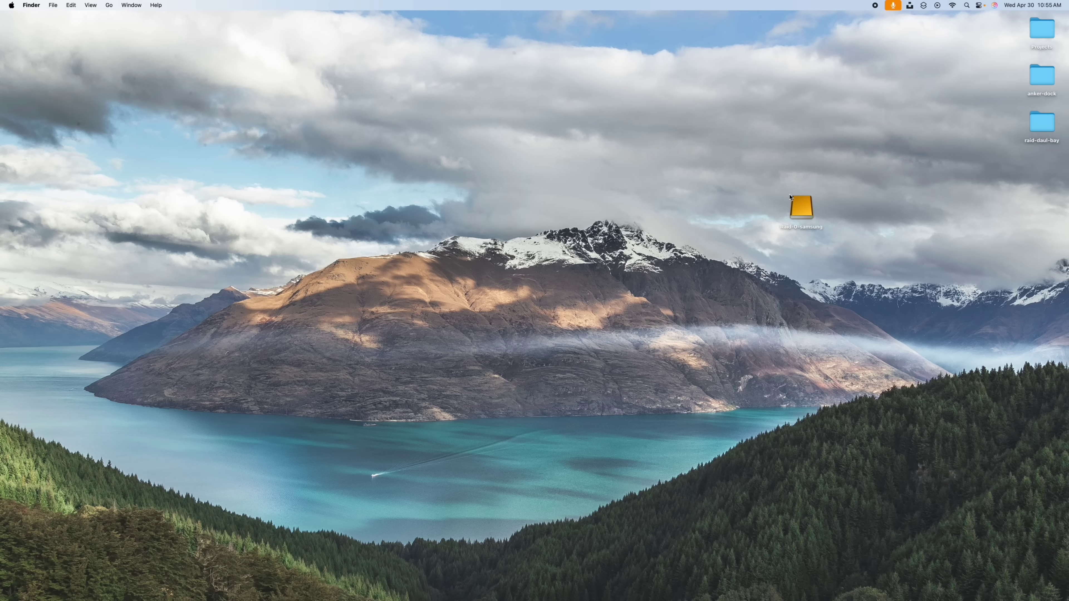
{"action": "left_click_drag", "start_coordinate": [795, 199], "coordinate": [1039, 189]}
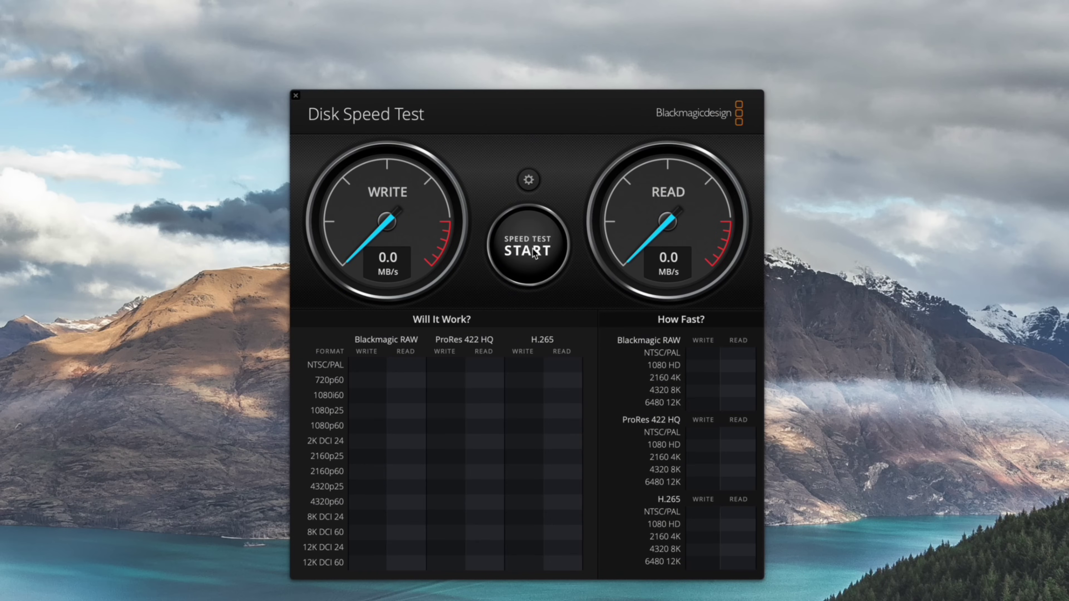
{"action": "left_click", "coordinate": [534, 252]}
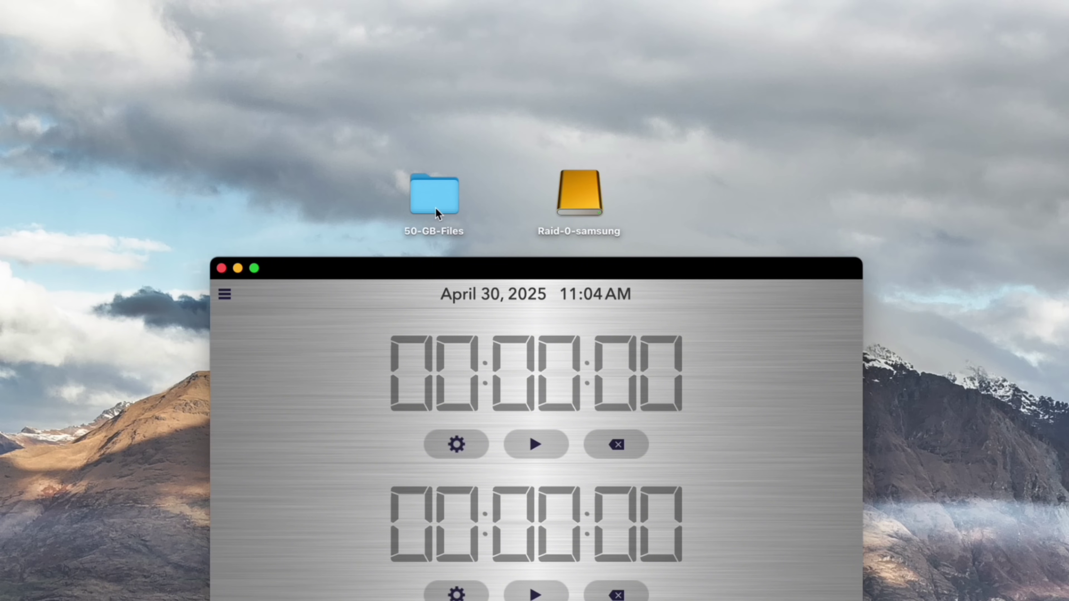
Copy the 50-GB-Files folder to Raid-0-samsung and time the transfer with the first stopwatch.
{"action": "left_click_drag", "start_coordinate": [434, 208], "coordinate": [593, 272]}
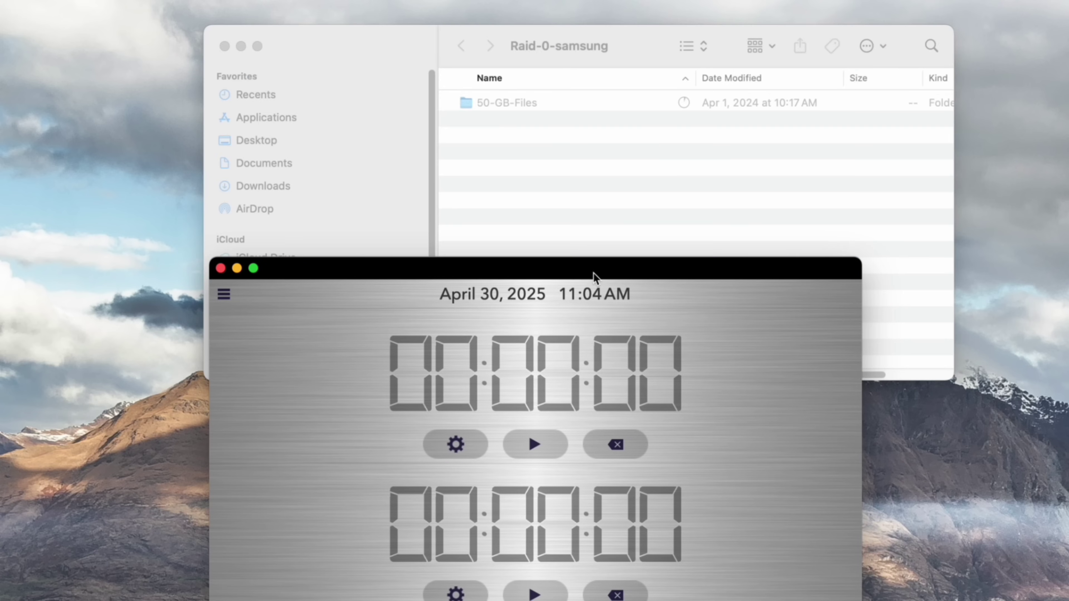
{"action": "left_click", "coordinate": [545, 445]}
{"action": "left_click_drag", "start_coordinate": [654, 275], "coordinate": [663, 249]}
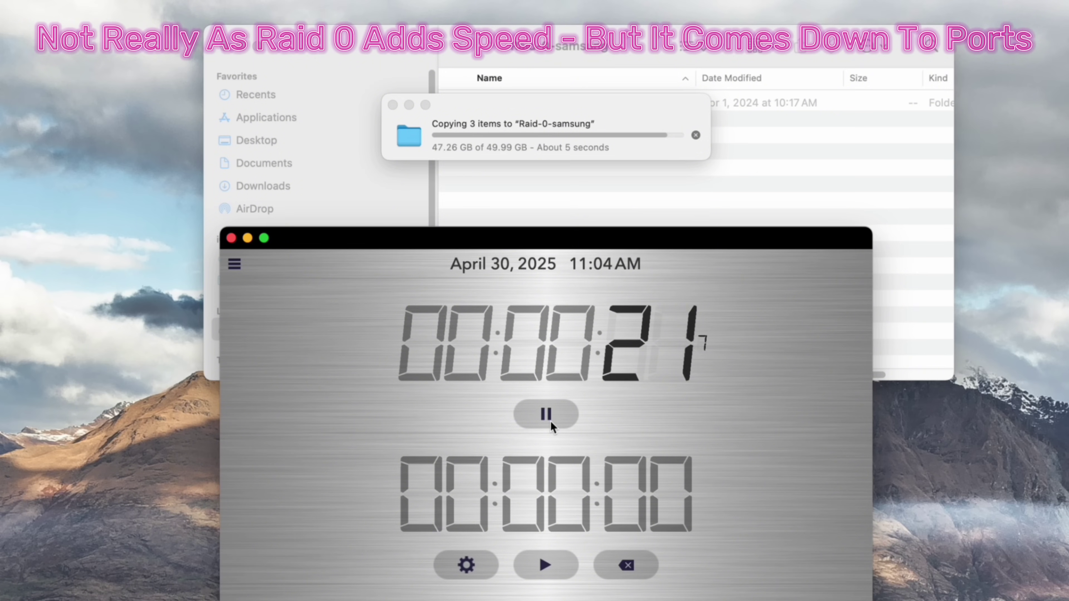
{"action": "left_click", "coordinate": [551, 421]}
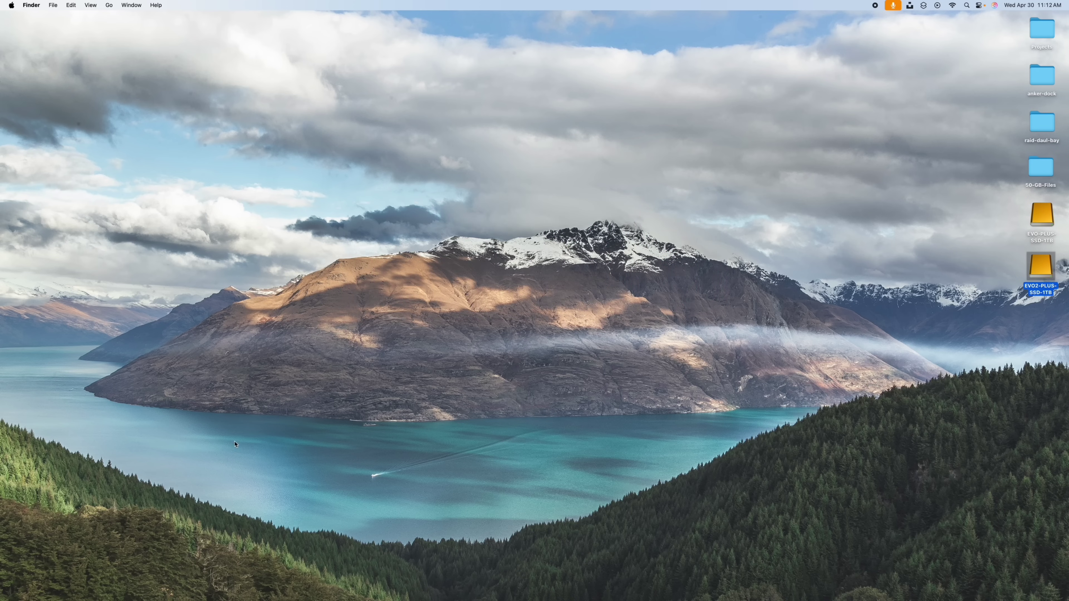
Open Disk Utility again to work with the EVO-PLUS-SSD-1TB and EVO2-PLUS-SSD-1TB external drives.
{"action": "key", "text": "F4"}
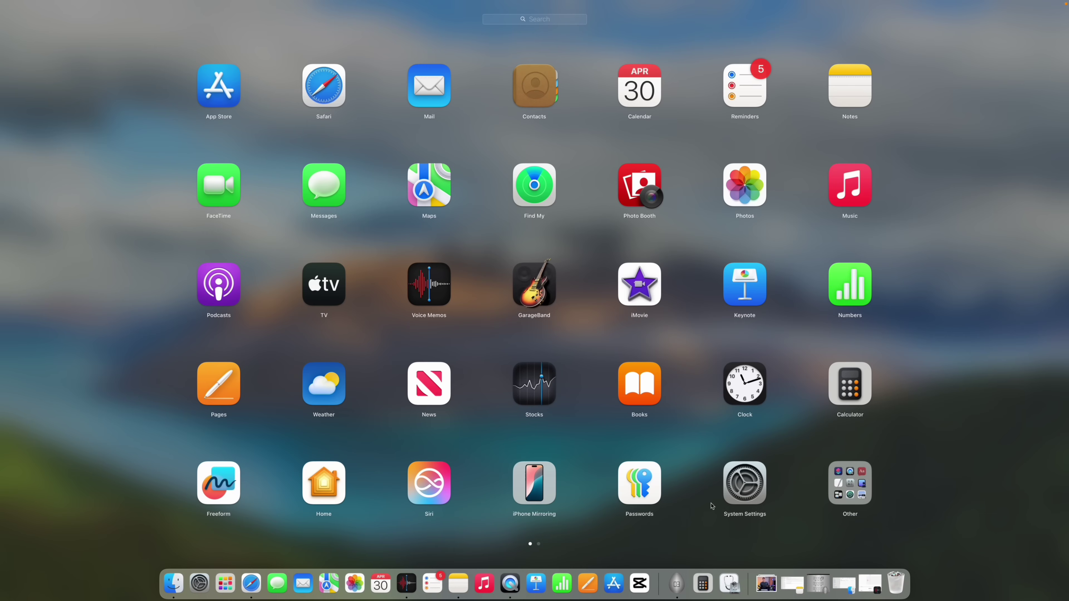
{"action": "left_click", "coordinate": [847, 492]}
{"action": "left_click", "coordinate": [219, 401]}
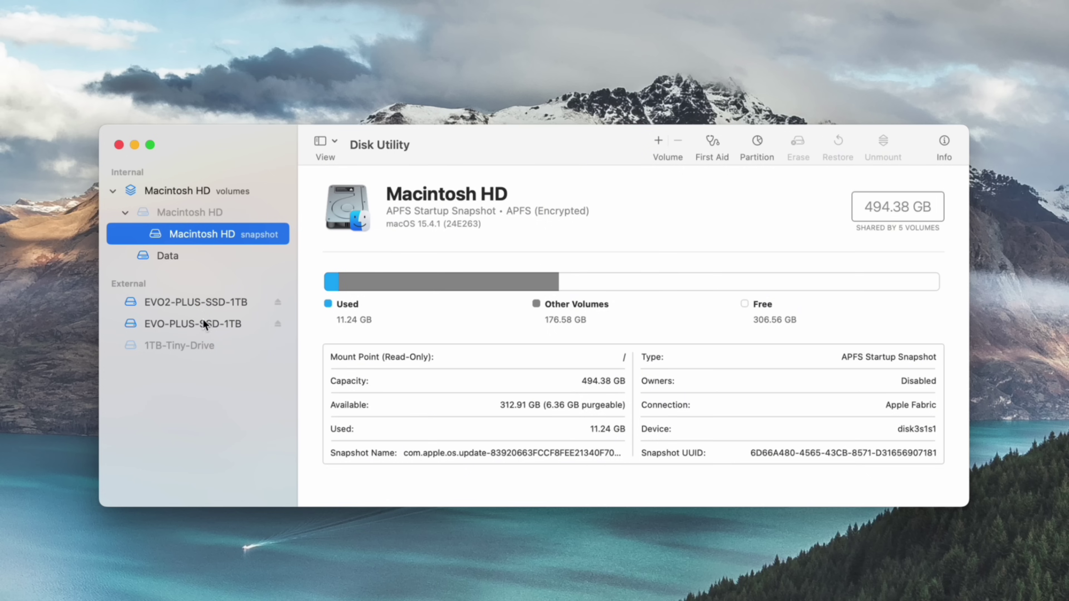
Start the RAID Assistant with EVO2-PLUS-SSD-1TB selected and choose Mirrored (RAID 1) as the RAID type.
{"action": "left_click", "coordinate": [202, 305]}
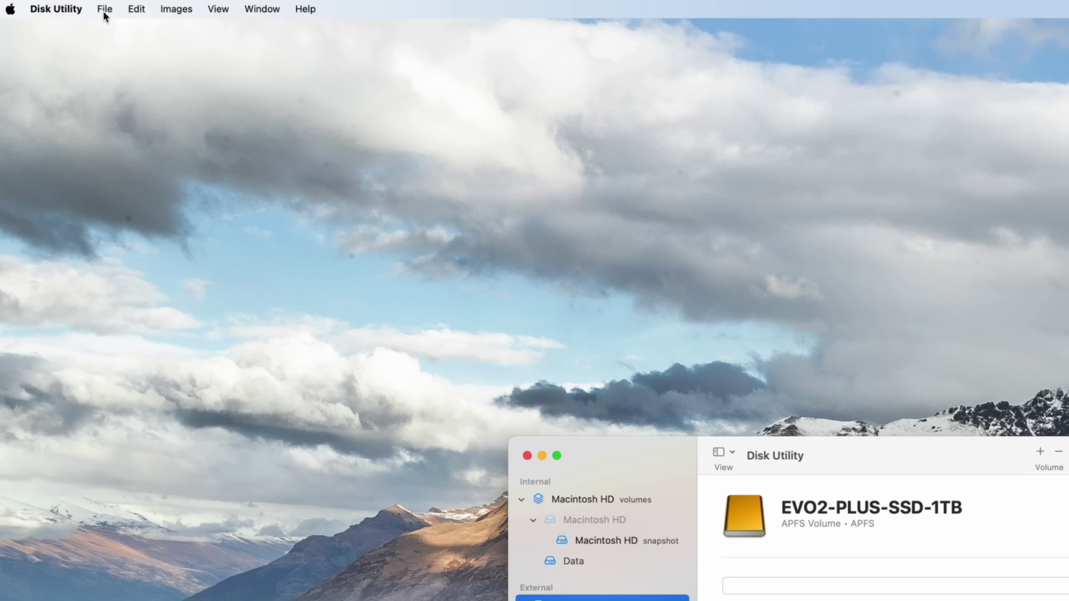
{"action": "left_click", "coordinate": [64, 5]}
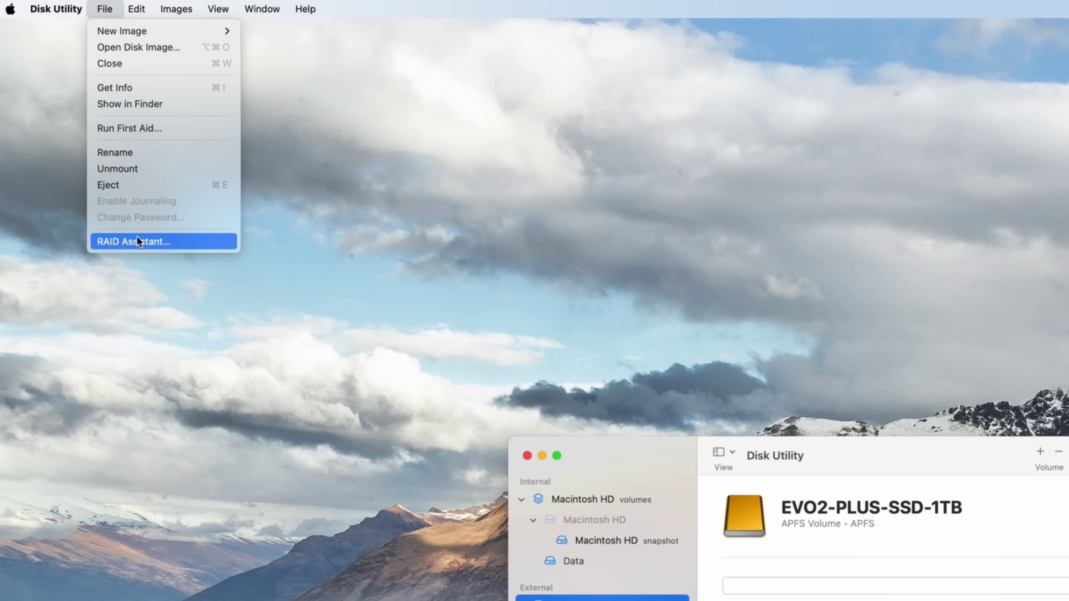
{"action": "left_click", "coordinate": [136, 238]}
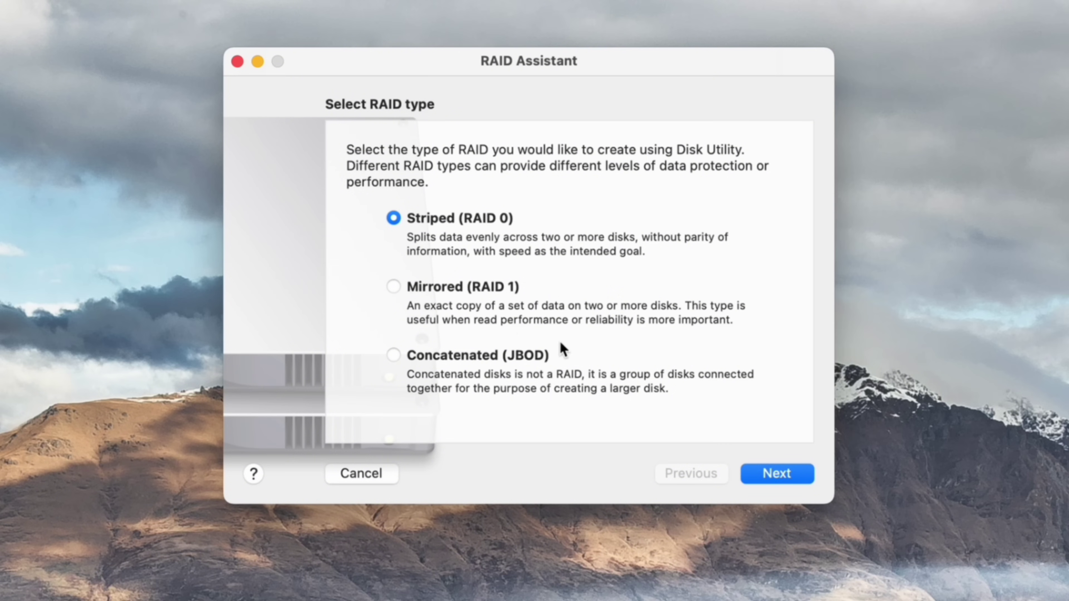
{"action": "left_click", "coordinate": [393, 288]}
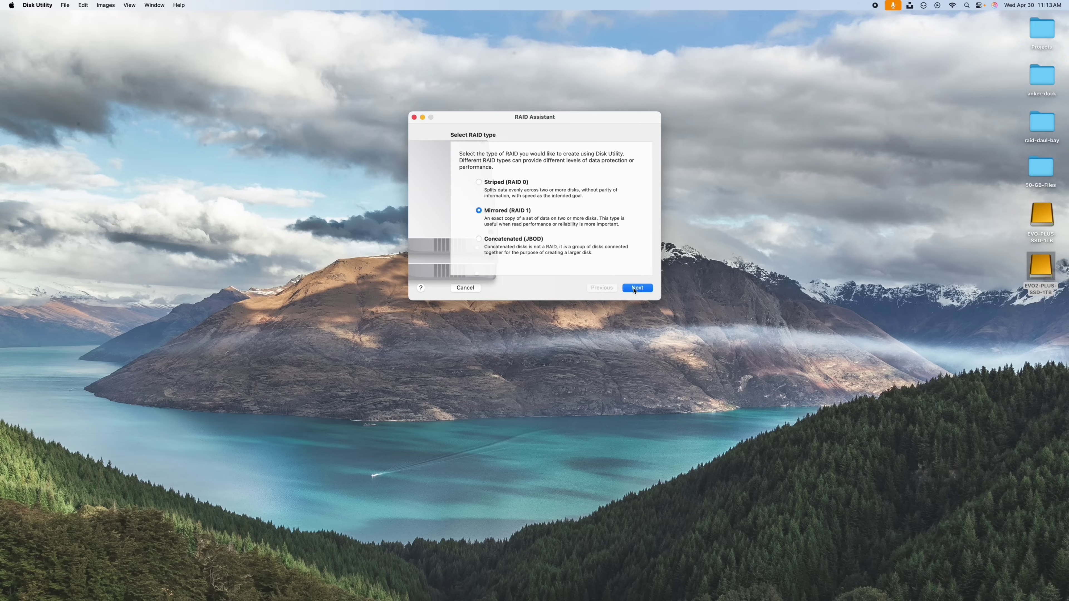
{"action": "left_click", "coordinate": [636, 288]}
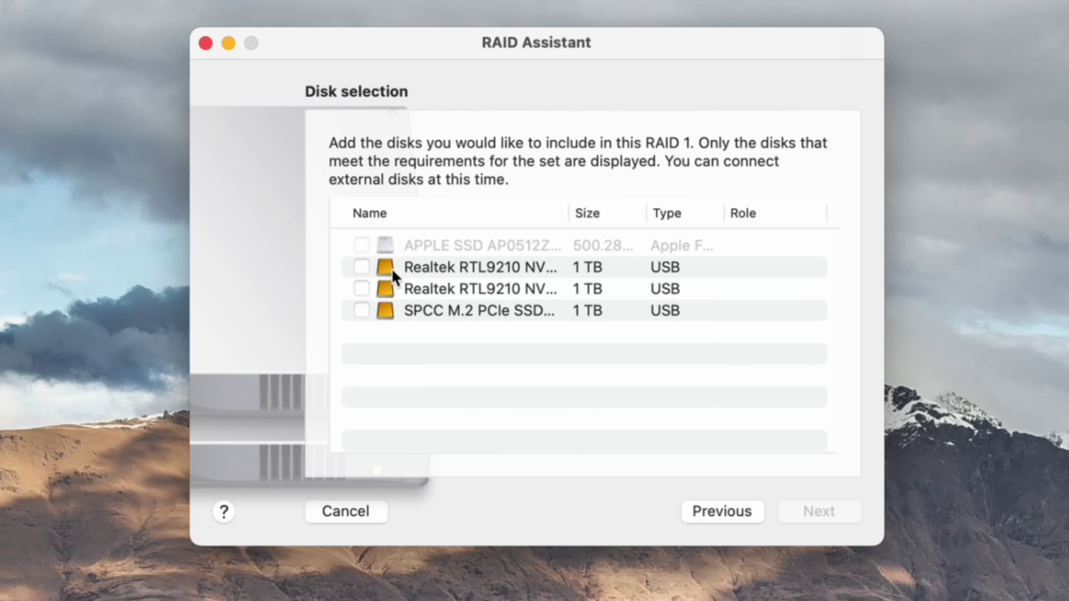
Include both 1 TB Realtek RTL9210 USB disks in the RAID 1 set and proceed to its properties.
{"action": "left_click", "coordinate": [361, 267]}
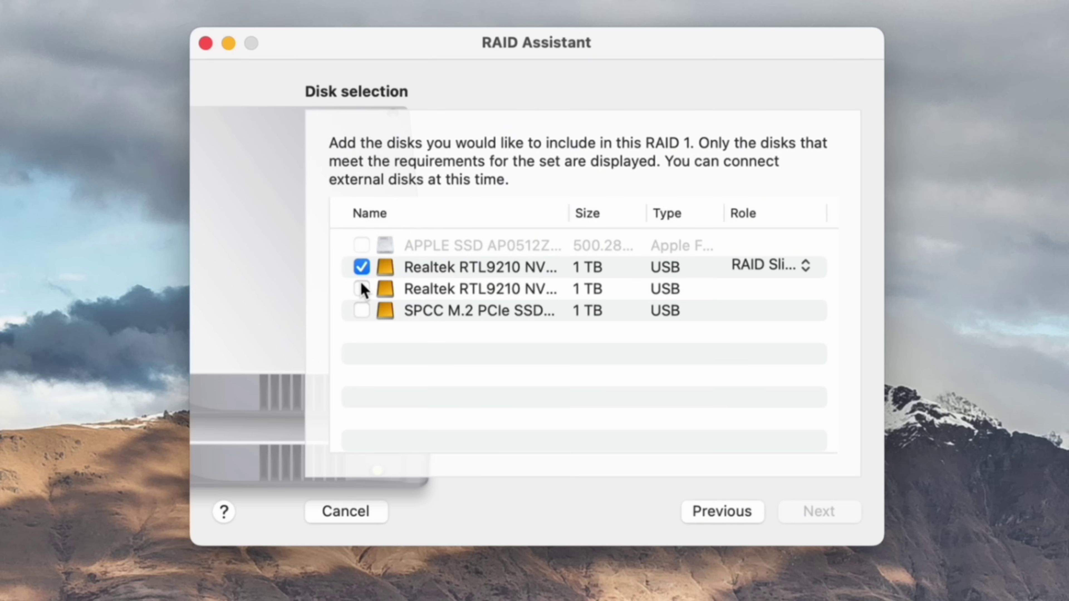
{"action": "left_click", "coordinate": [361, 289]}
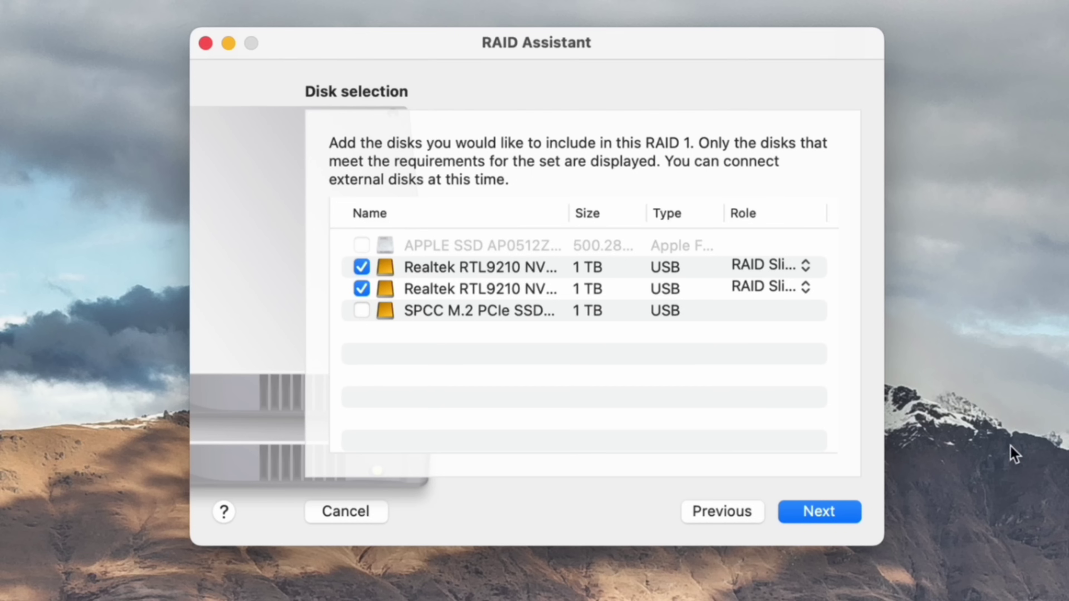
{"action": "left_click", "coordinate": [835, 510]}
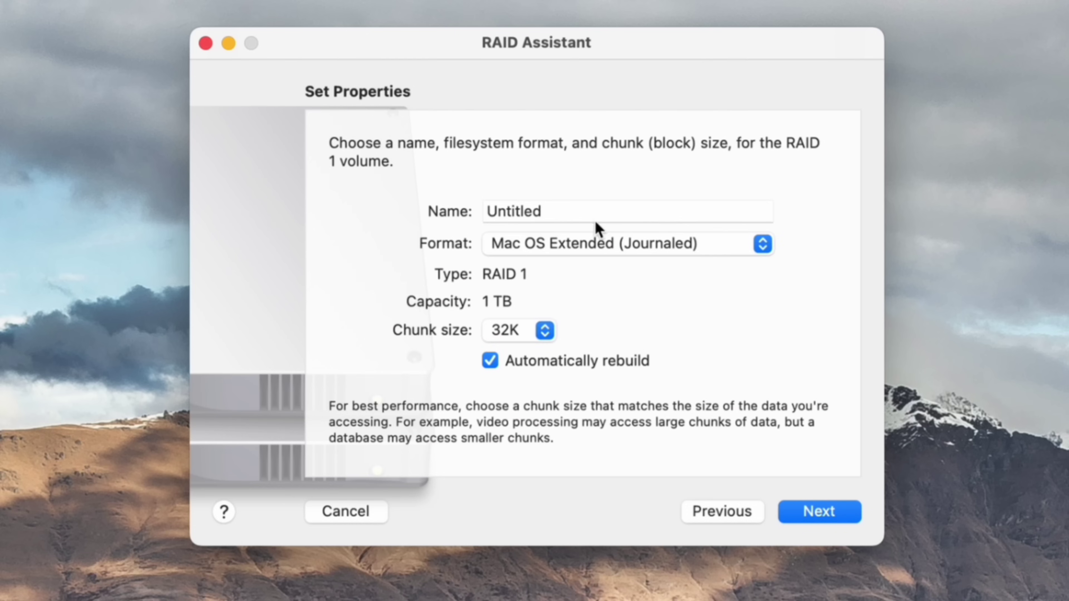
Name the RAID 1 volume raid-1-samsung, with a 256K chunk size and APFS format.
{"action": "double_click", "coordinate": [589, 211]}
{"action": "type", "text": "r"}
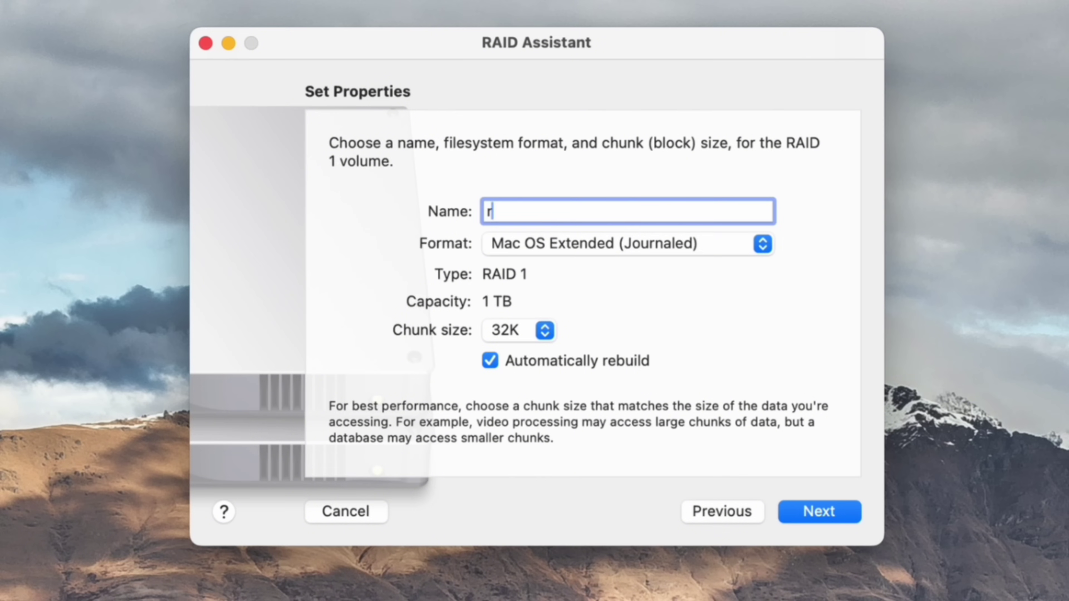
{"action": "type", "text": "aid-1-samsung"}
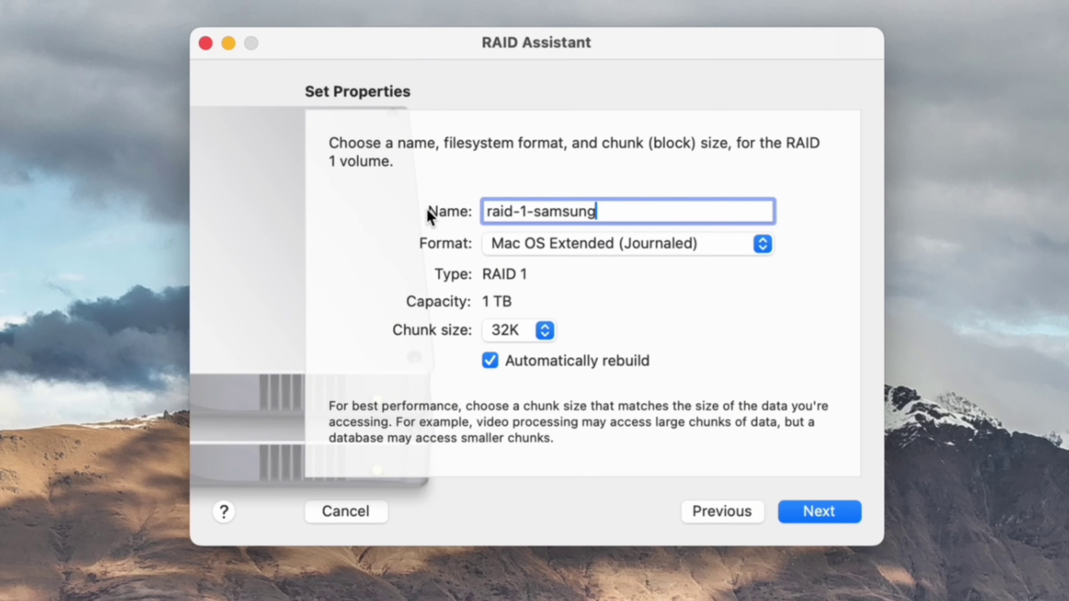
{"action": "left_click", "coordinate": [508, 332]}
{"action": "left_click", "coordinate": [508, 405]}
{"action": "left_click", "coordinate": [628, 247]}
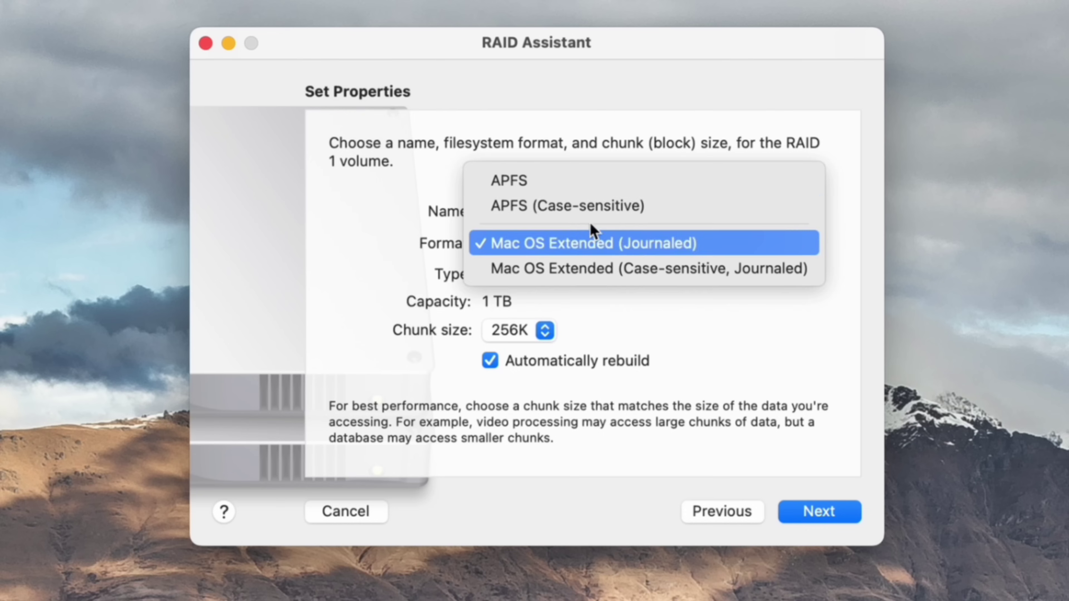
{"action": "left_click", "coordinate": [544, 185]}
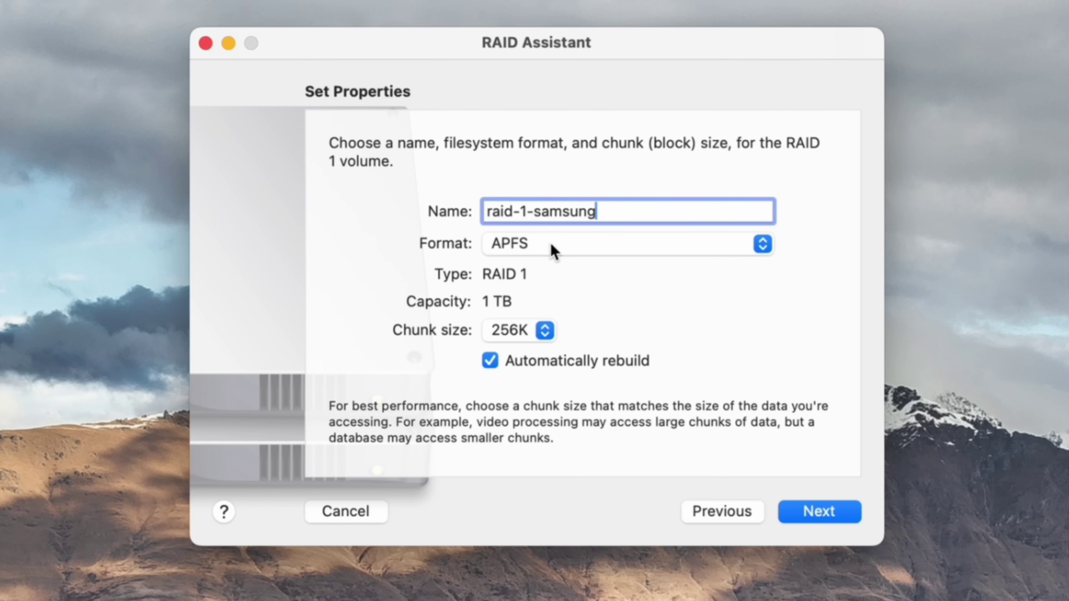
Create the RAID 1 set, erasing both member disks, and display the details of raid-1-samsung once the assistant is finished.
{"action": "left_click", "coordinate": [806, 522]}
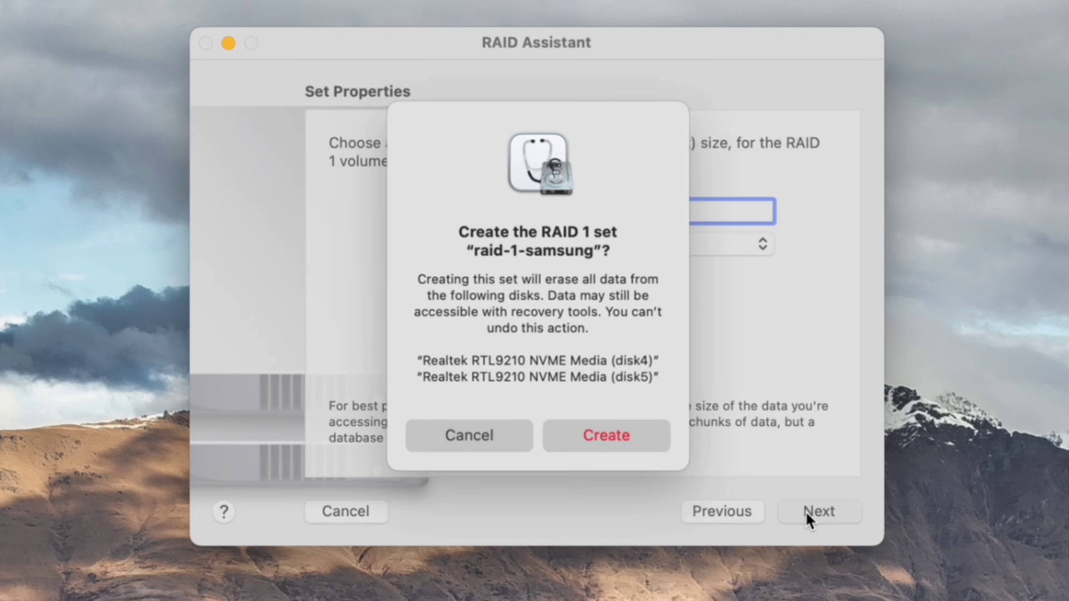
{"action": "left_click", "coordinate": [605, 433]}
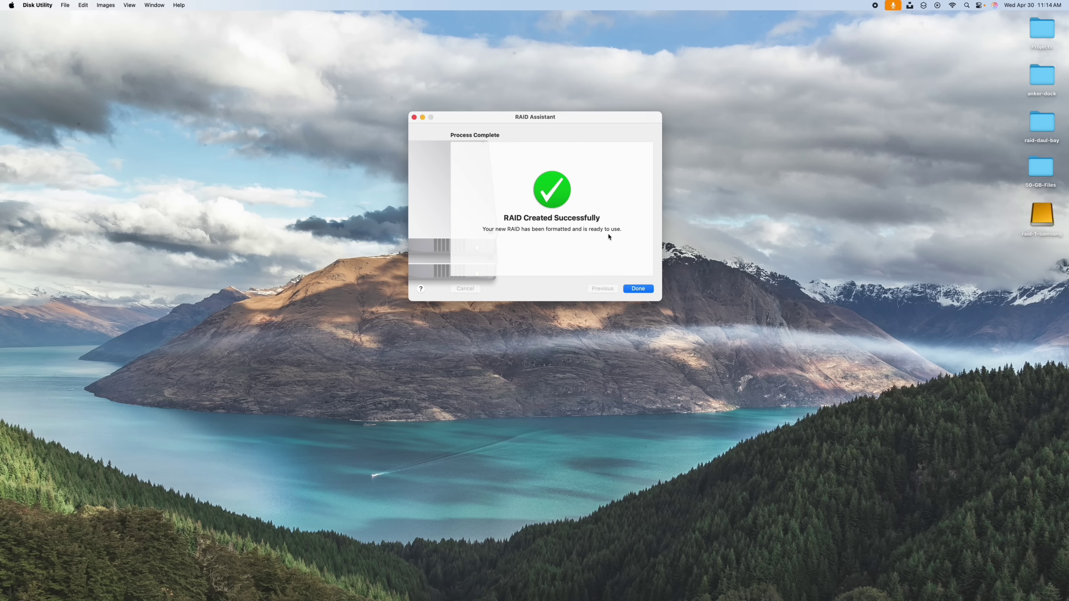
{"action": "left_click", "coordinate": [638, 289]}
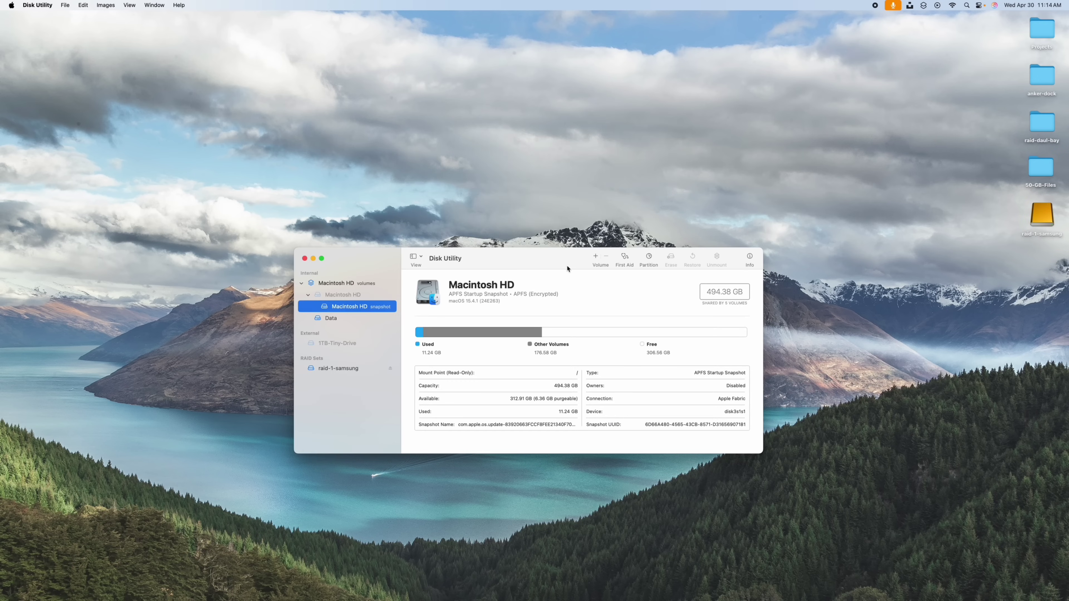
{"action": "left_click_drag", "start_coordinate": [569, 270], "coordinate": [562, 192]}
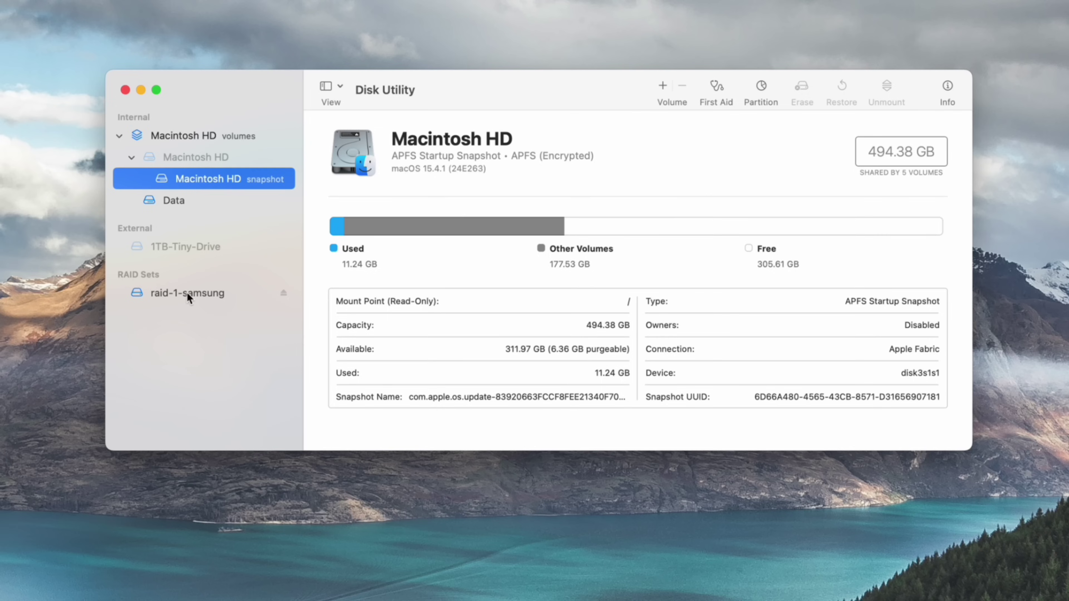
{"action": "left_click", "coordinate": [167, 297]}
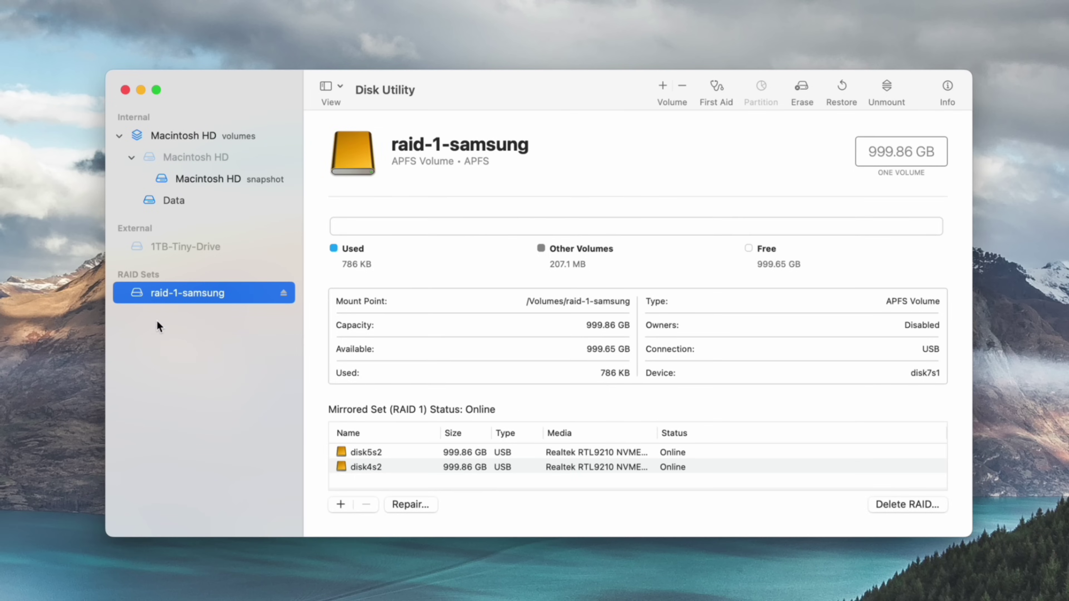